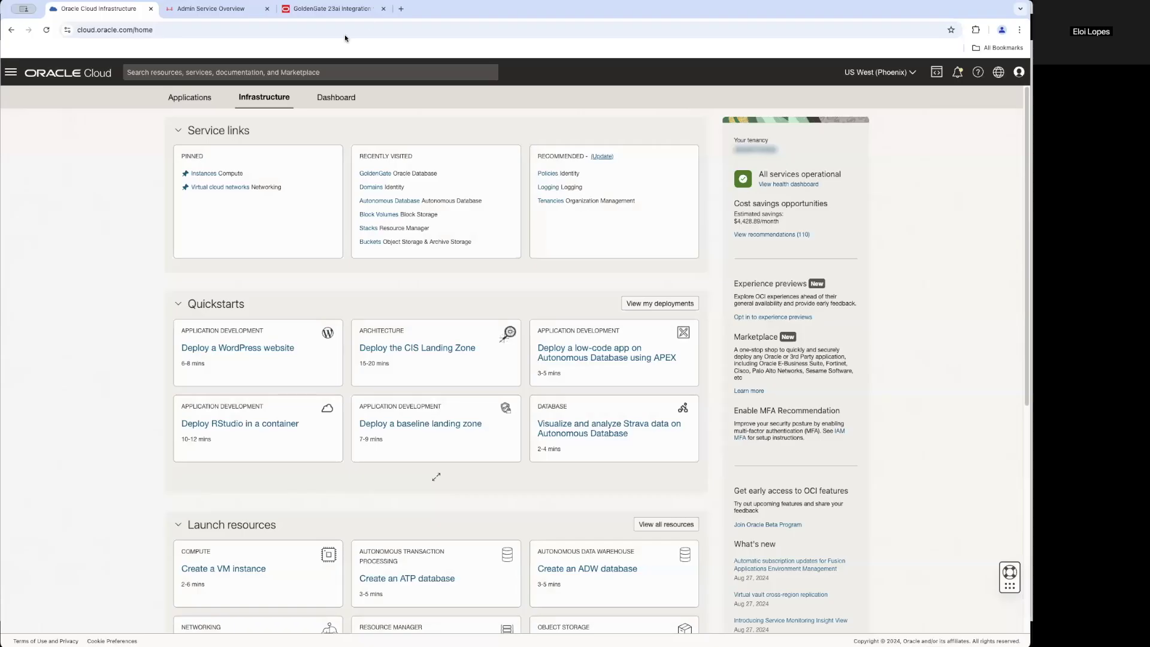
Read the GoldenGate 23ai Integration with OCI IAM blog post, from the introduction through the OAuth client configuration section.
left_click(320, 9)
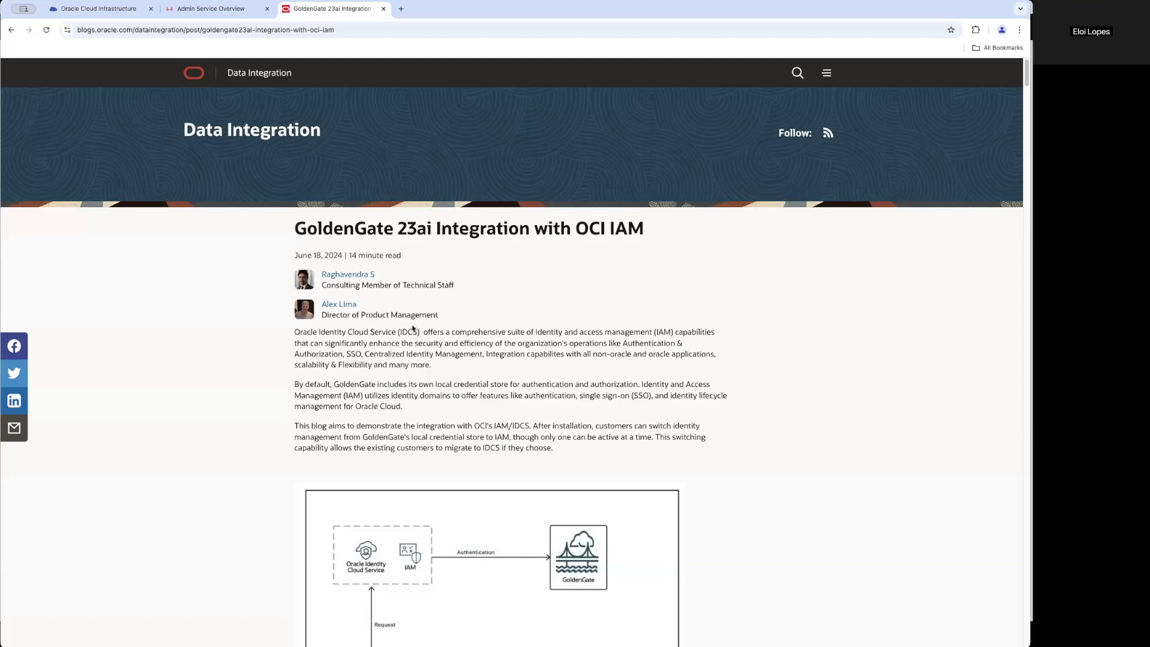
scroll(539, 321, "down", 4)
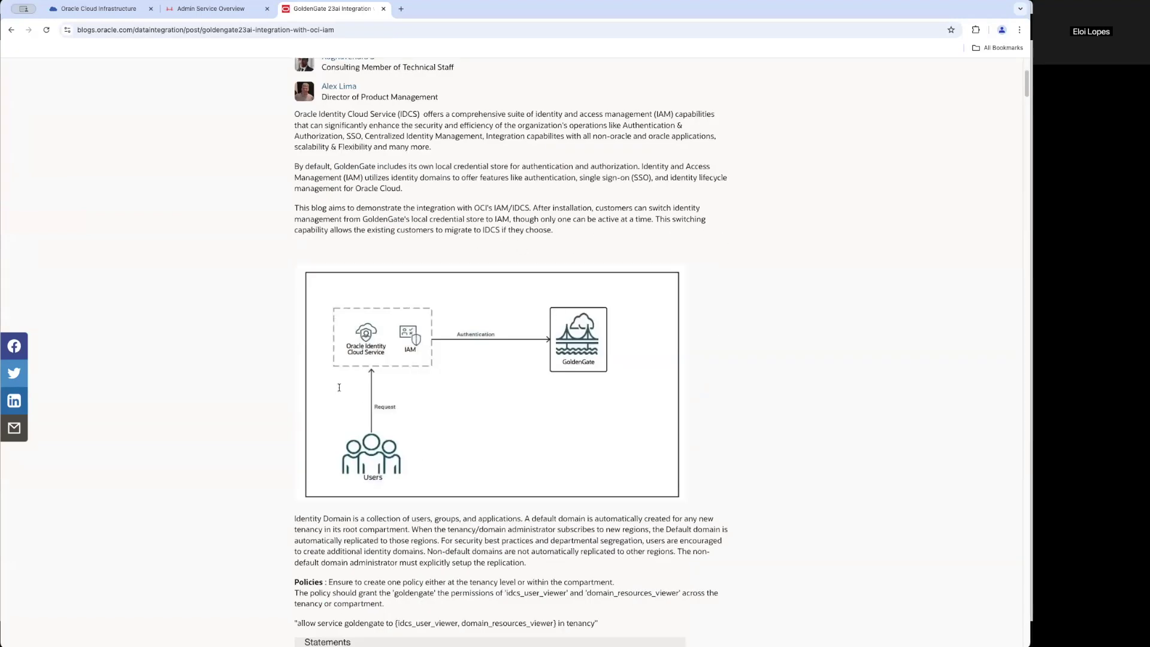
scroll(530, 312, "down", 10)
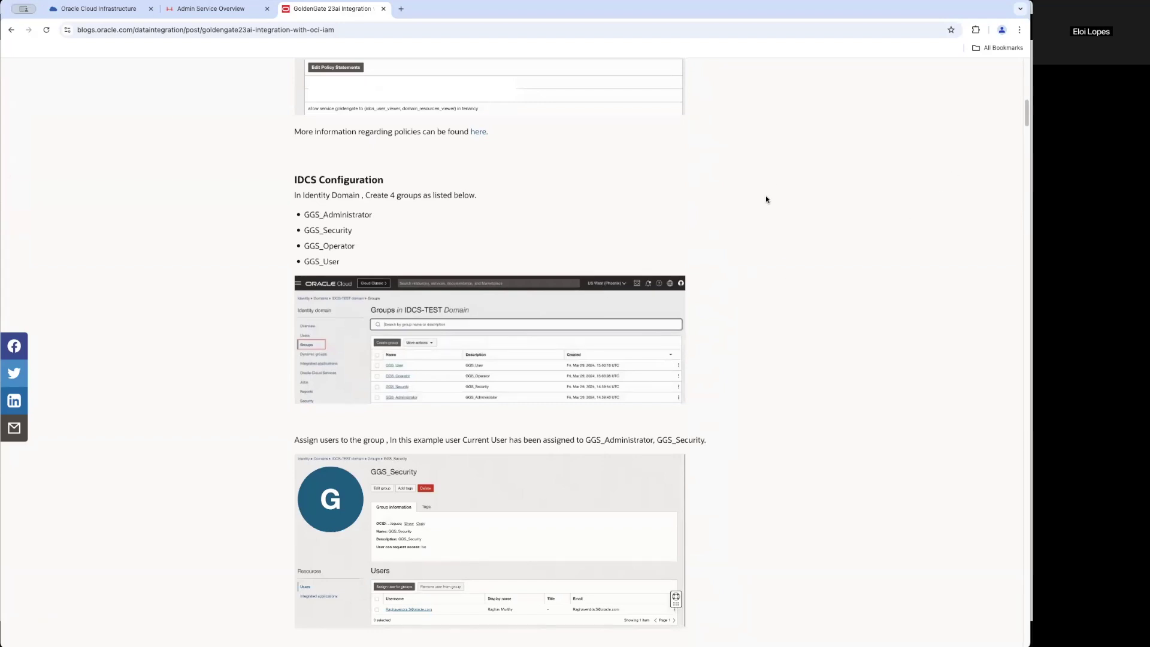
scroll(701, 235, "down", 5)
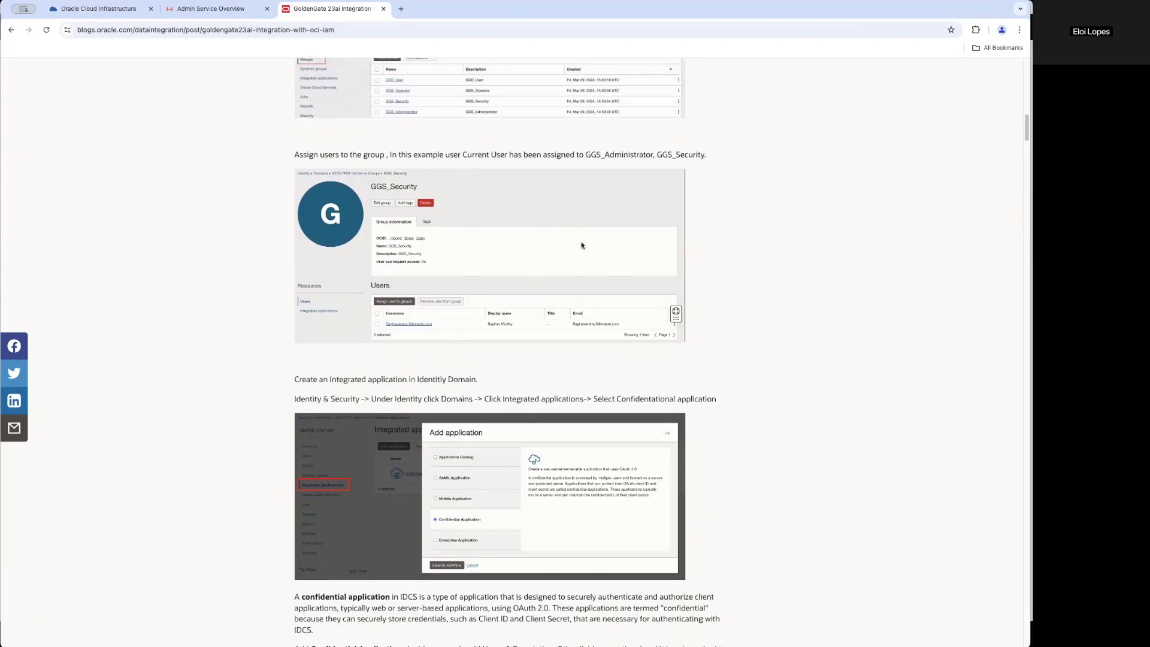
scroll(800, 409, "down", 3)
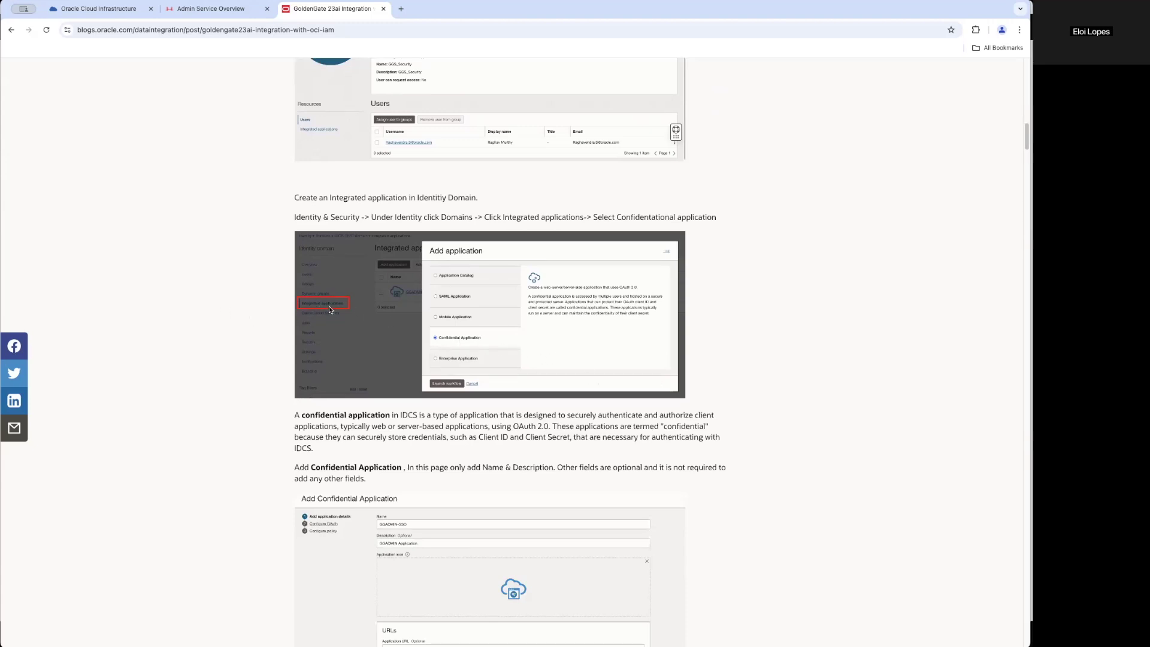
scroll(785, 345, "down", 8)
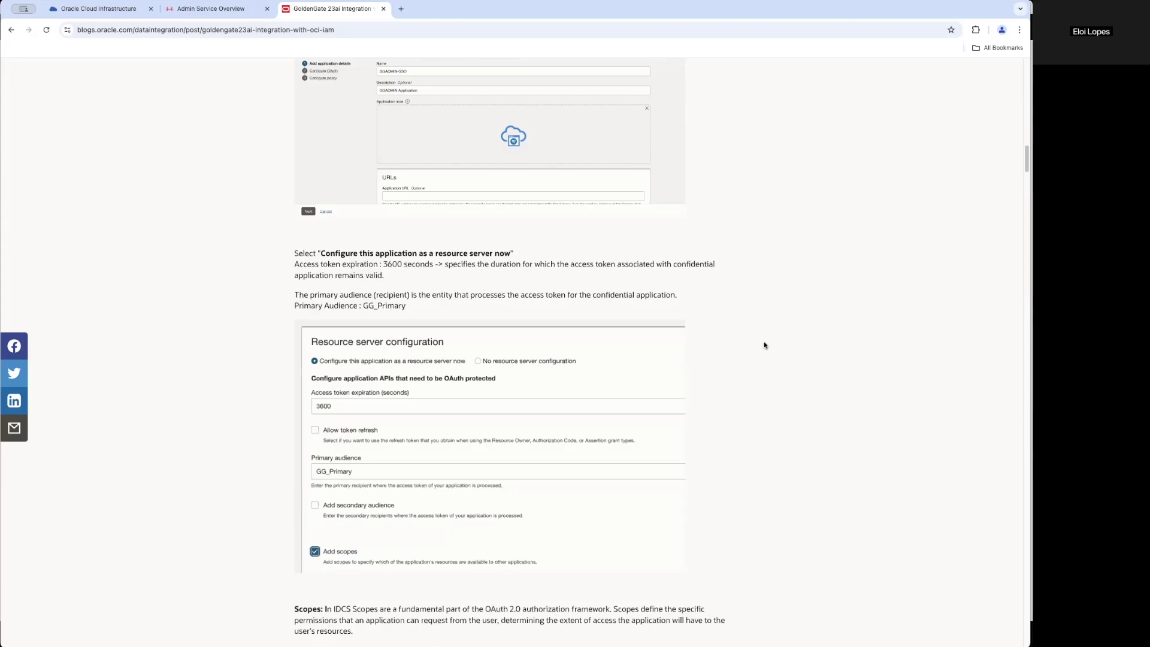
scroll(483, 283, "down", 3)
scroll(387, 346, "up", 7)
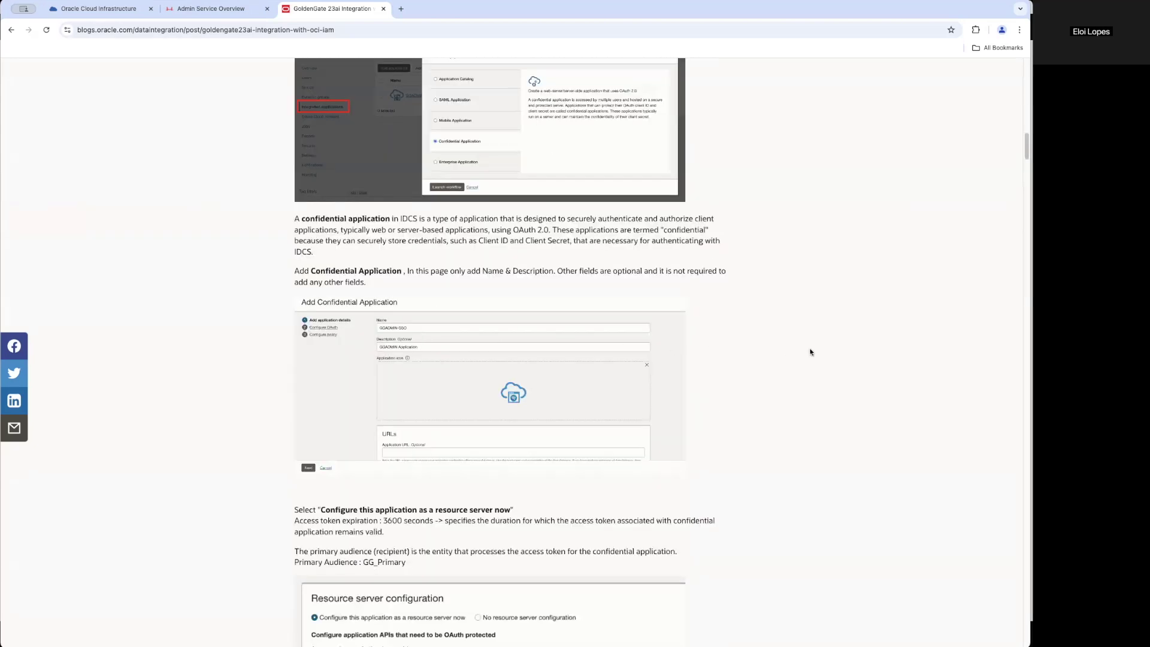
scroll(810, 352, "down", 9)
scroll(745, 334, "down", 5)
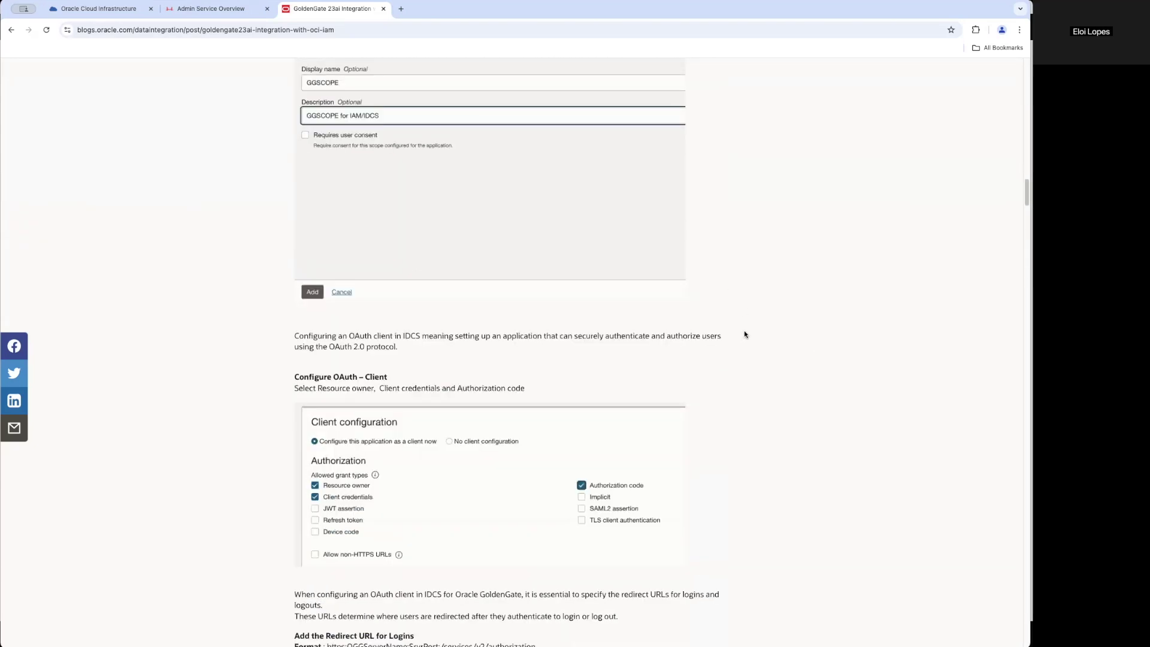
List the compute instances in the Oracle Cloud console and view the Marketplace GoldenGate for Big Data Administration Service.
left_click(99, 8)
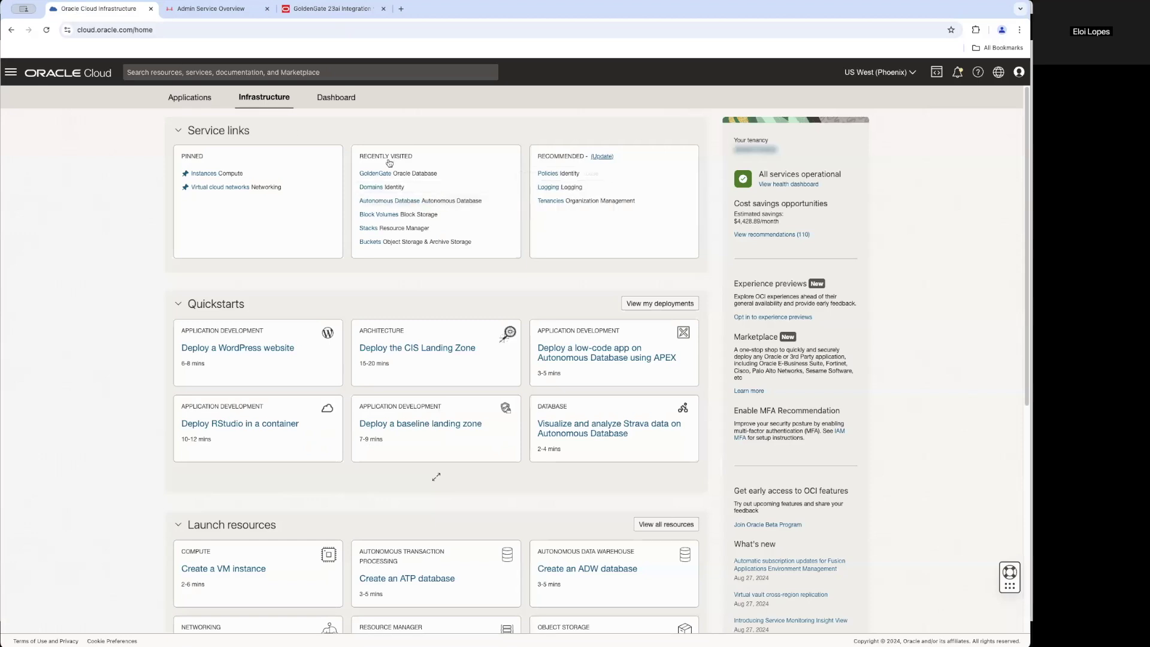
left_click(214, 173)
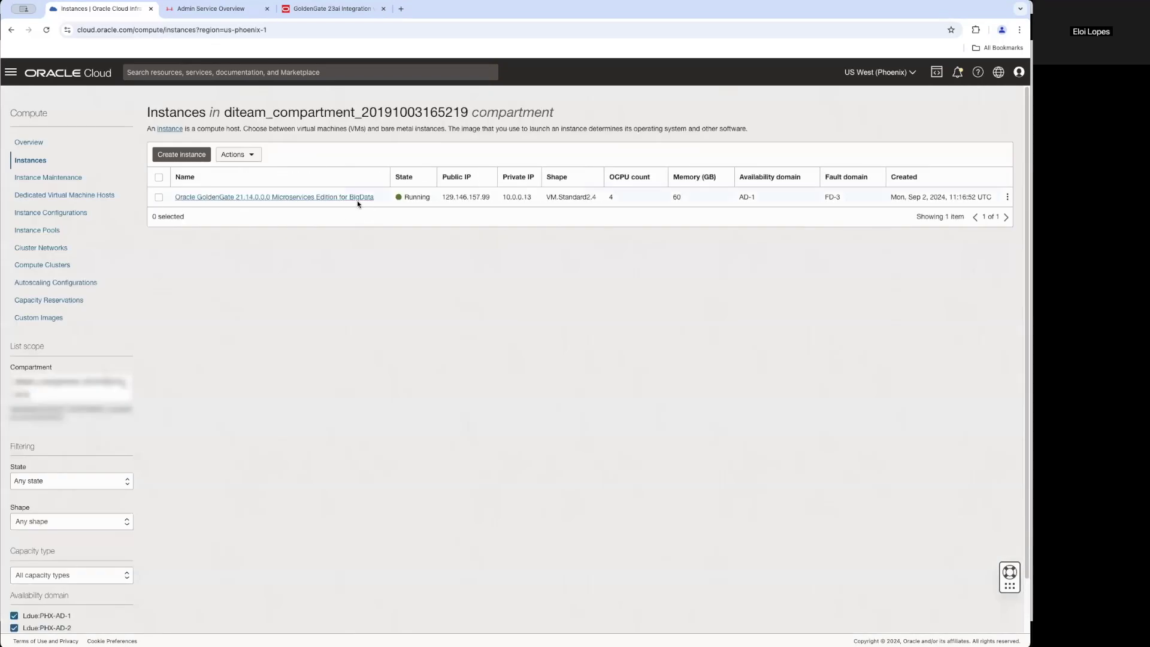
left_click(198, 15)
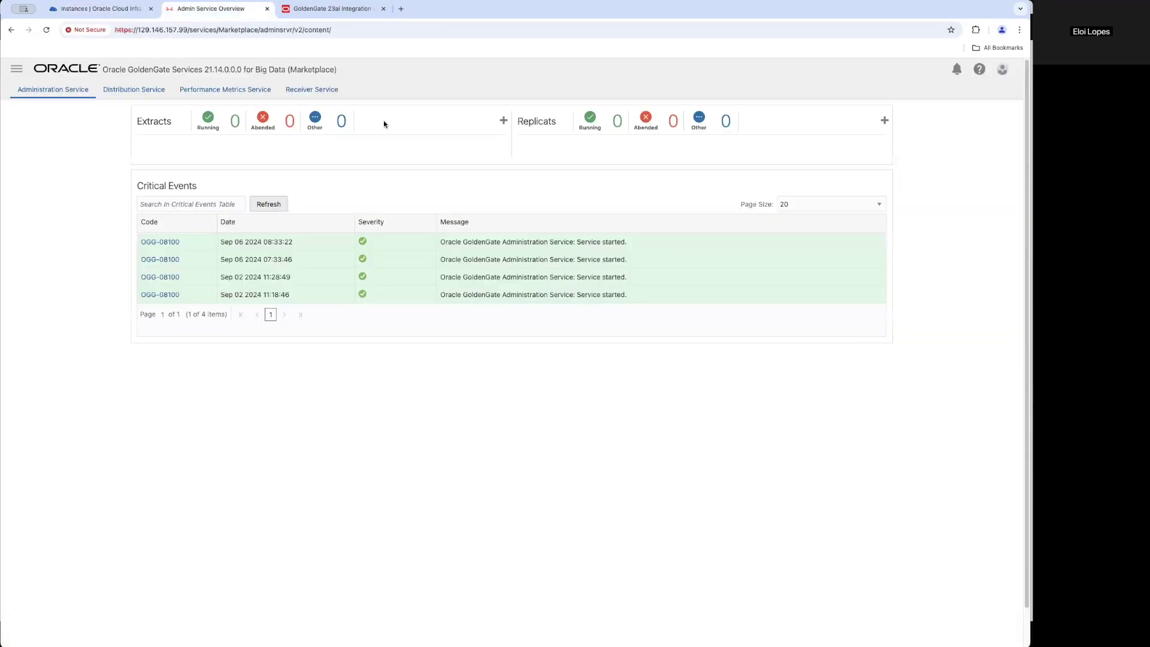
Return to the Oracle Cloud console and open the OCI_GG_IAM GoldenGate deployment's details to examine its username.
left_click(97, 8)
left_click(75, 71)
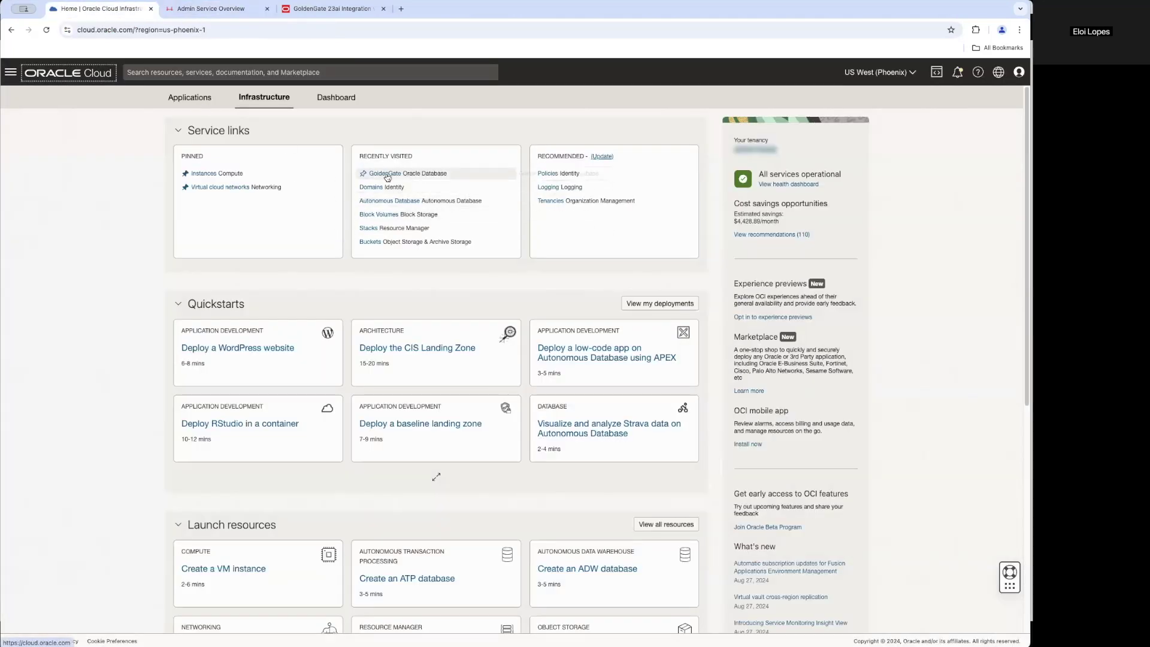
left_click(408, 174)
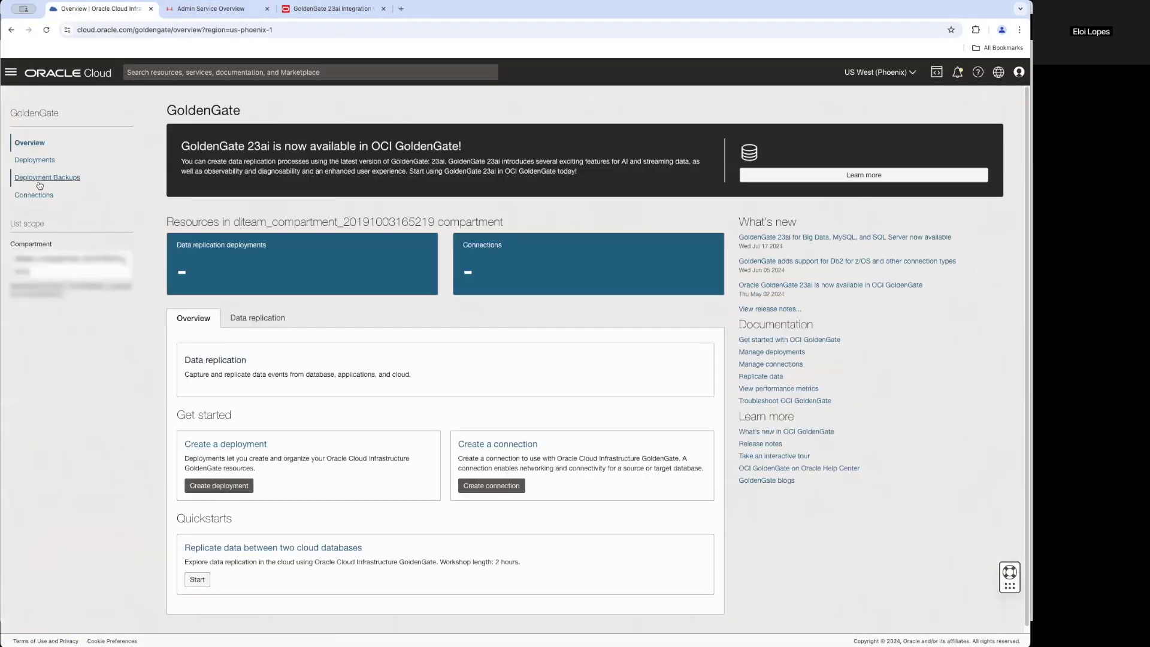
left_click(36, 161)
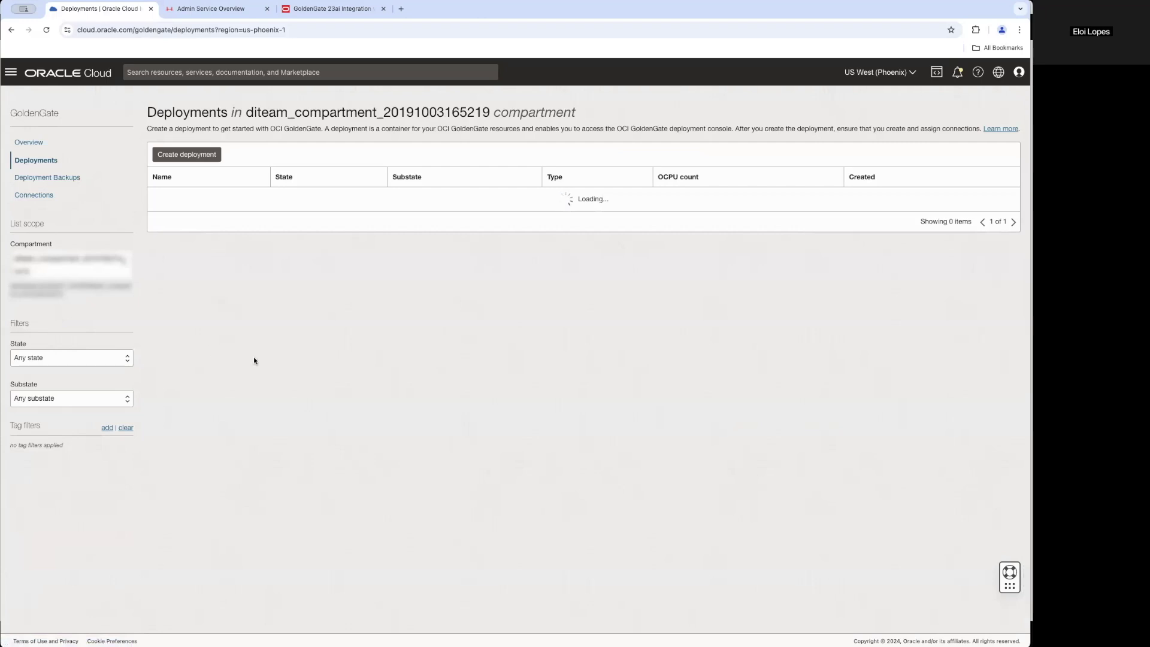
left_click(177, 217)
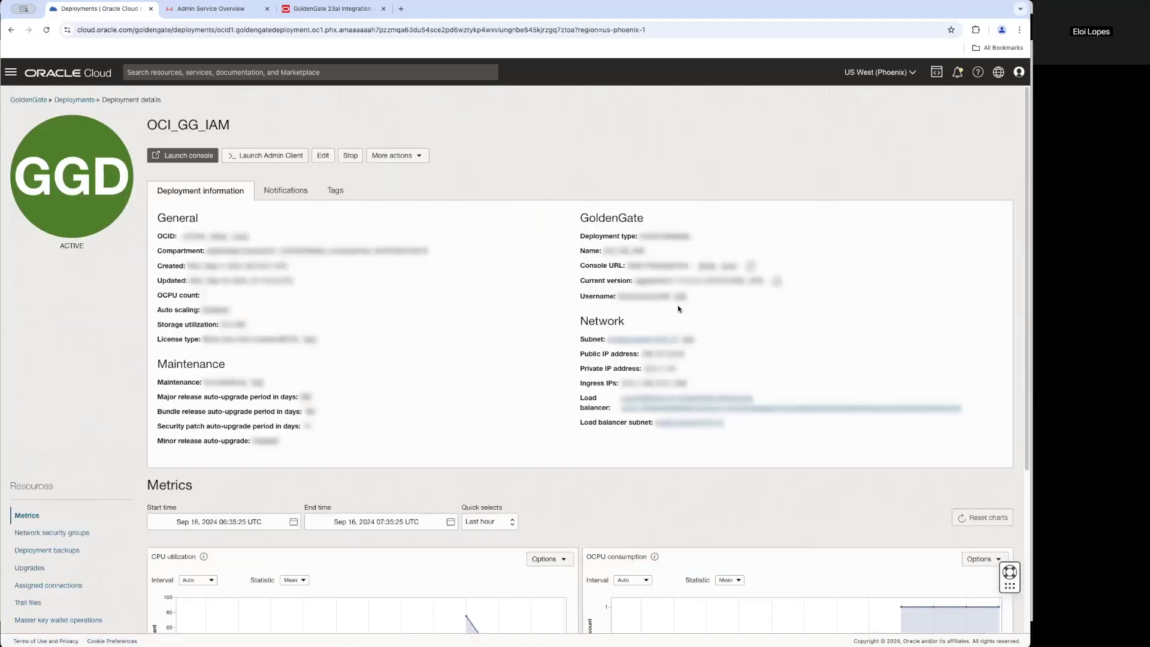
left_click_drag(572, 296, 645, 293)
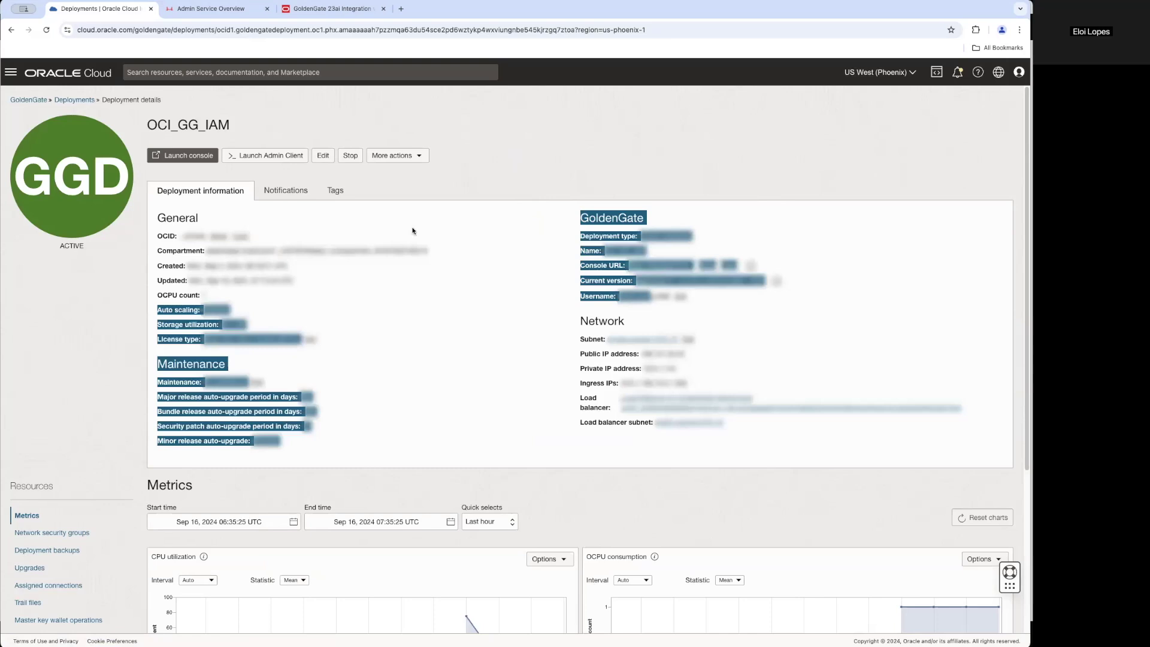
Launch the OCI_GG_IAM deployment console and expand its navigation to check the signed-in user and role.
left_click(182, 155)
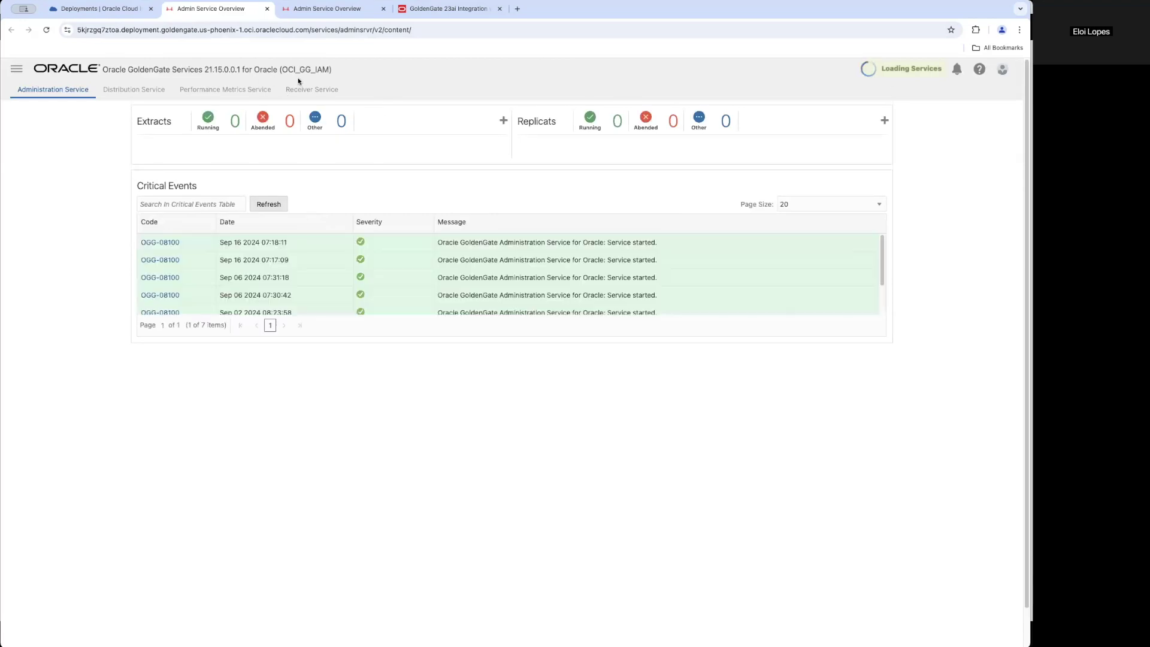
left_click(13, 67)
left_click(17, 68)
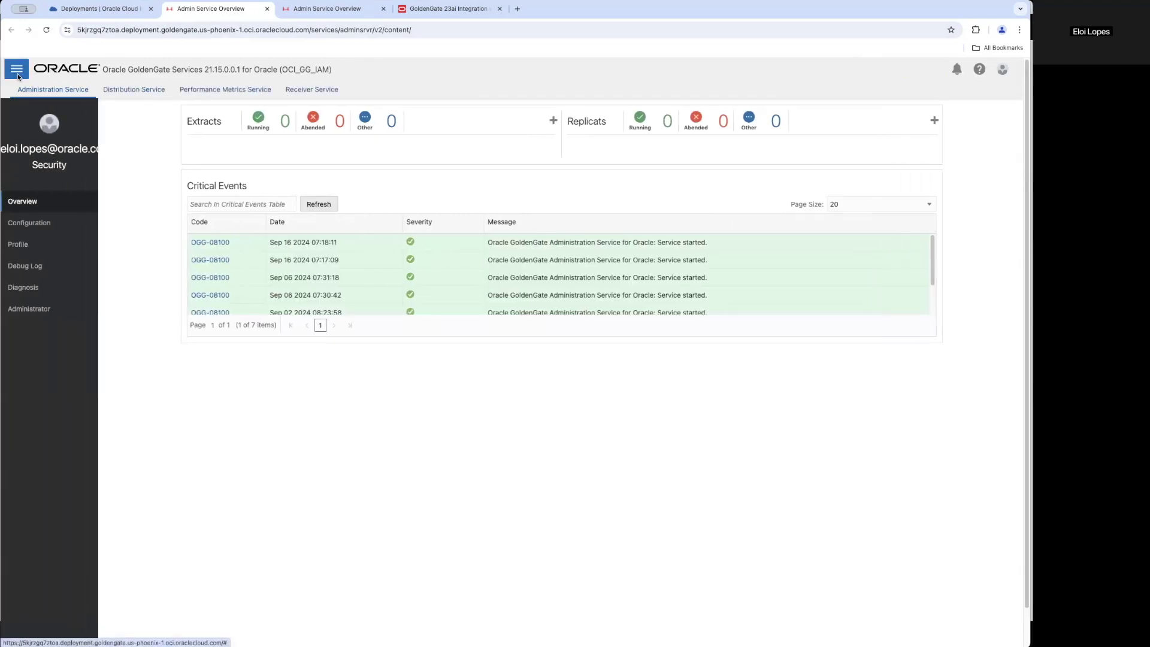
In the Oracle Cloud console, open the integrated applications of the OracleIdentityCloudService identity domain.
left_click(89, 14)
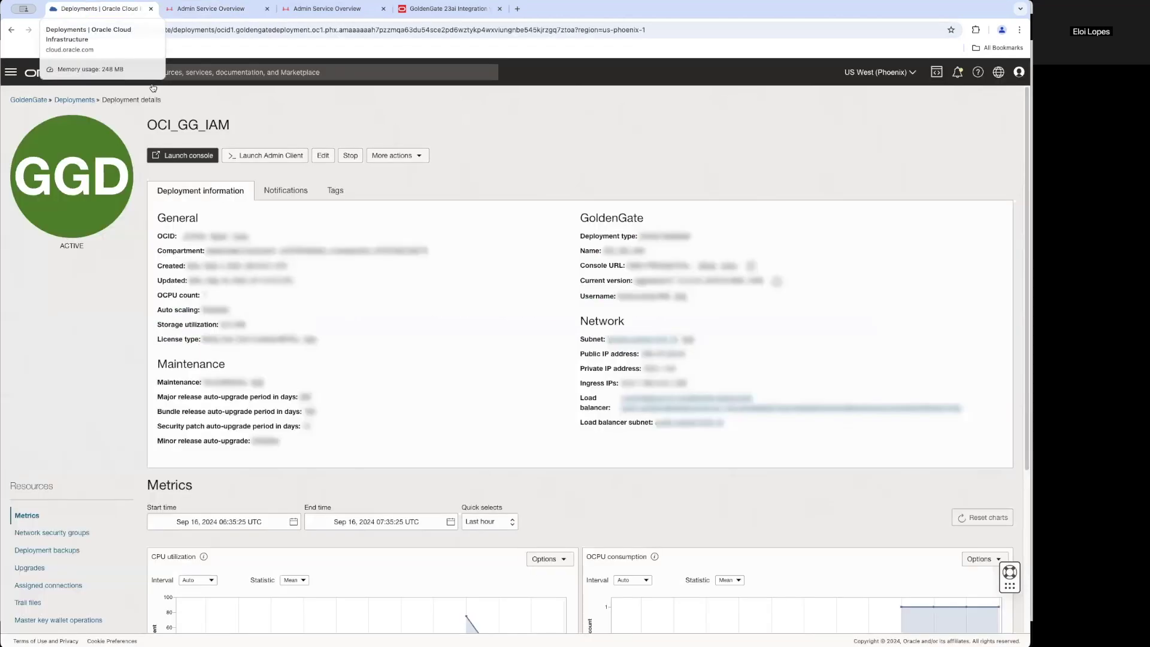
left_click(66, 72)
left_click(12, 72)
left_click(11, 71)
left_click(11, 72)
left_click(78, 332)
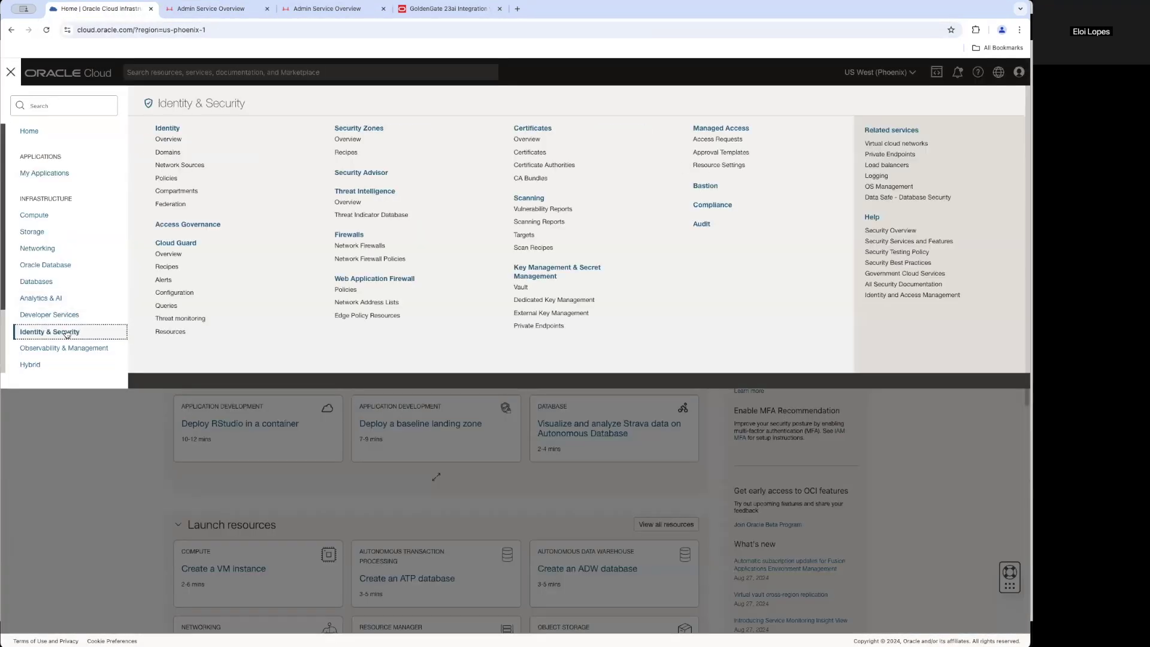
left_click(179, 157)
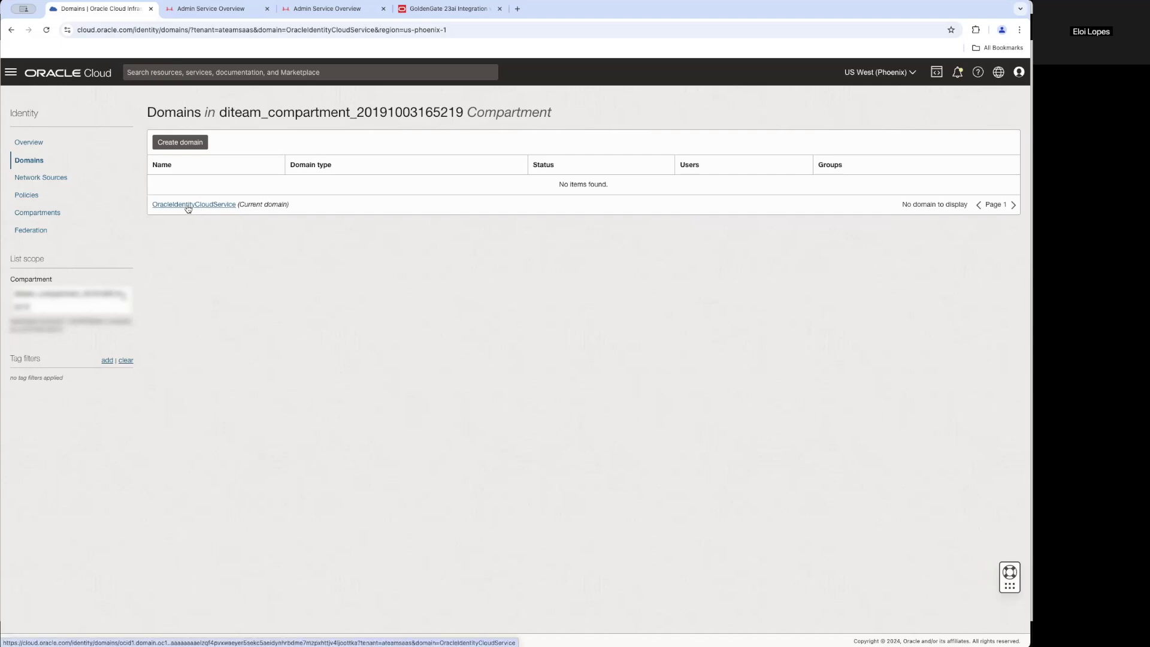
left_click(187, 207)
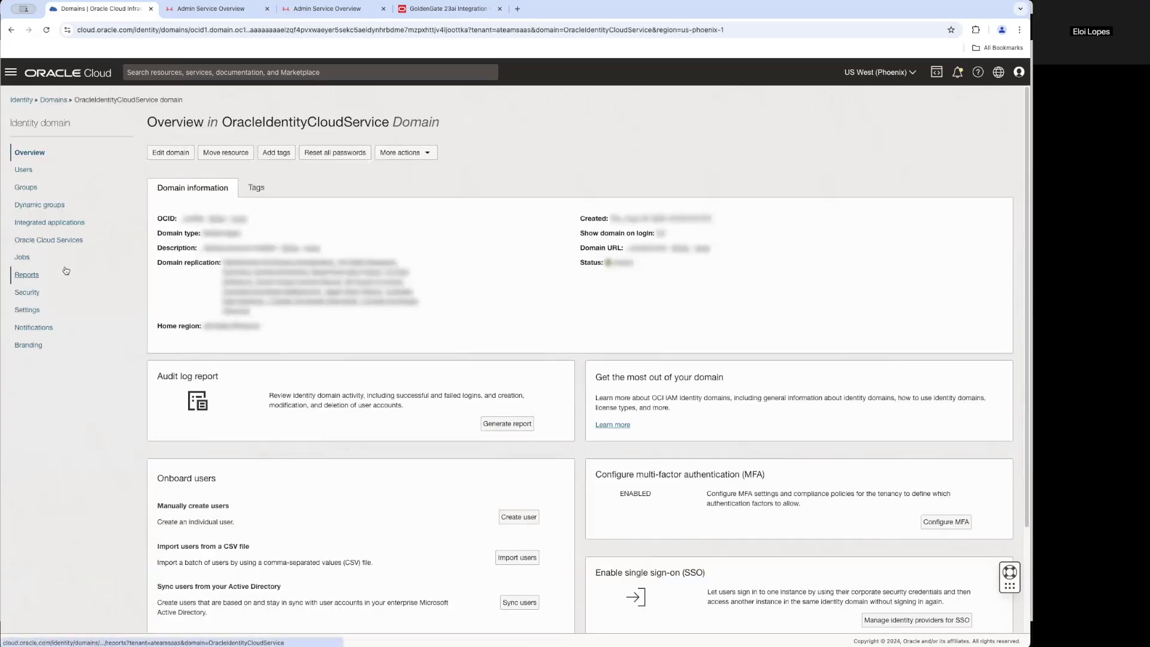
left_click(51, 226)
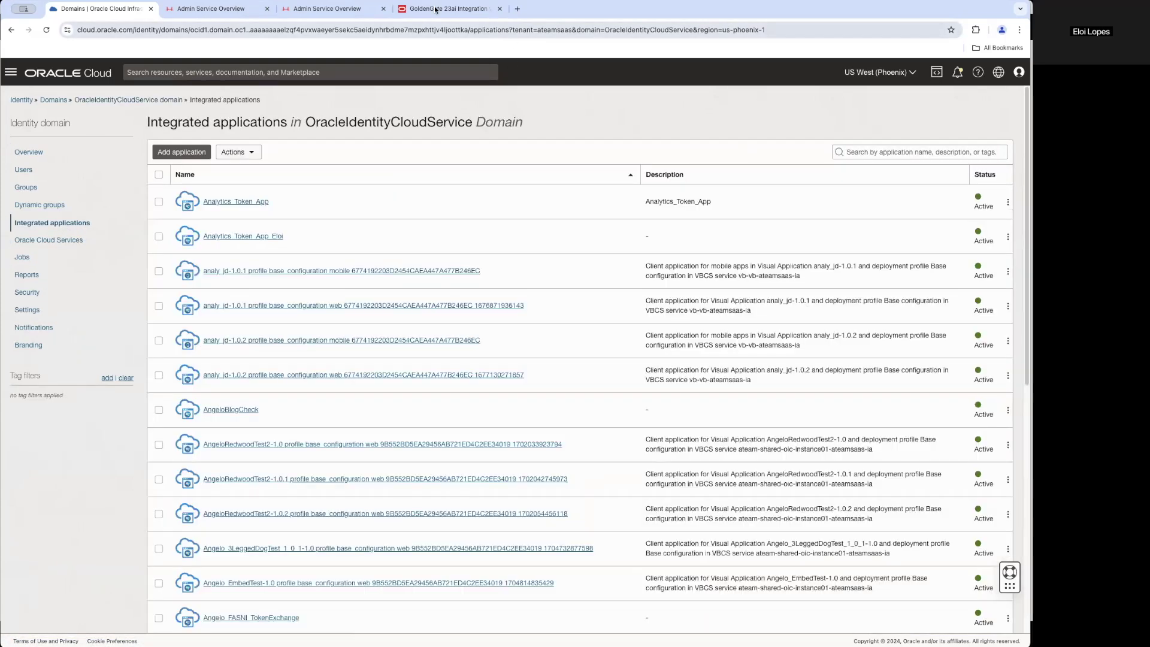
Glance at the integration blog post and search the domain's integrated applications for "GG".
left_click(435, 9)
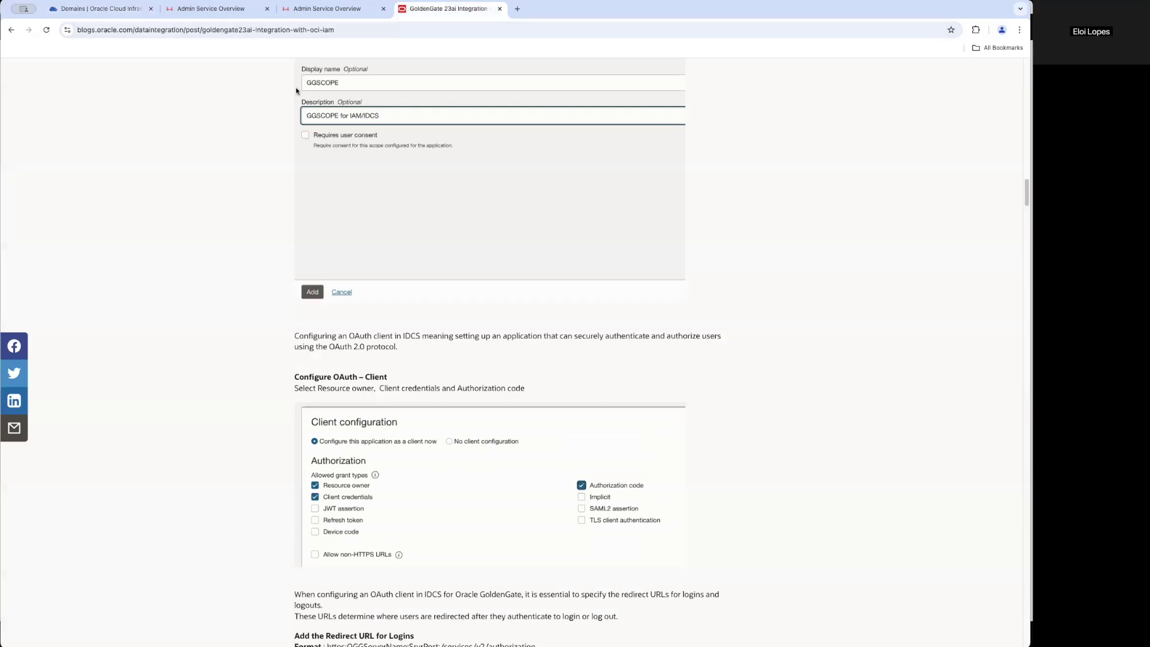
left_click(103, 10)
left_click(922, 150)
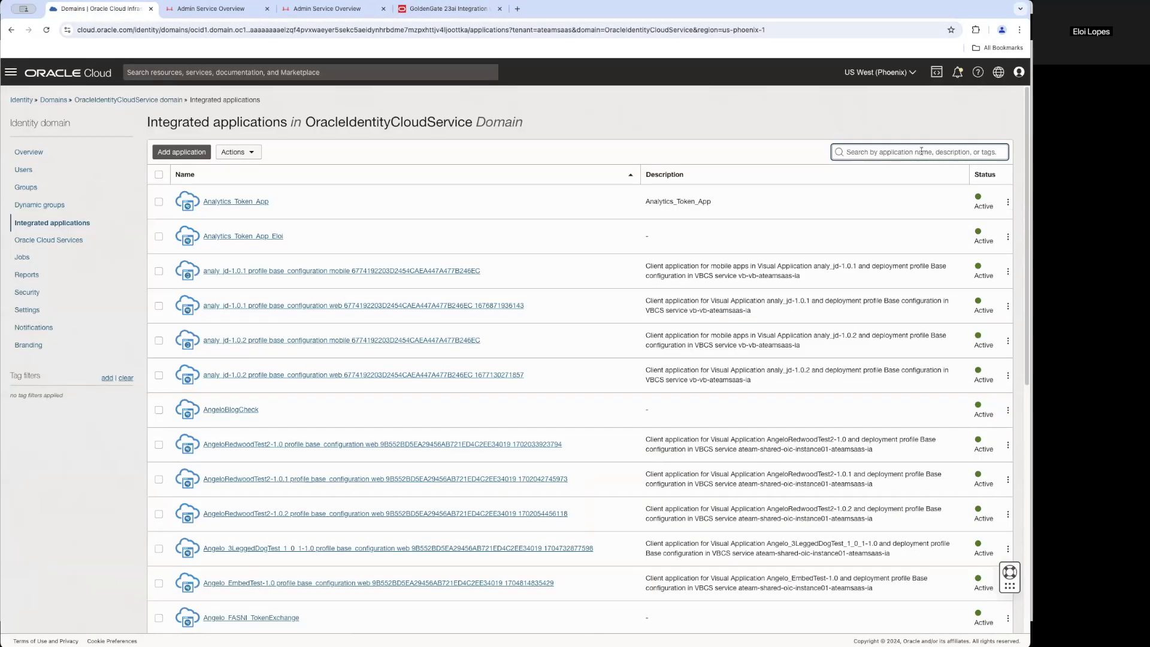
type("GG")
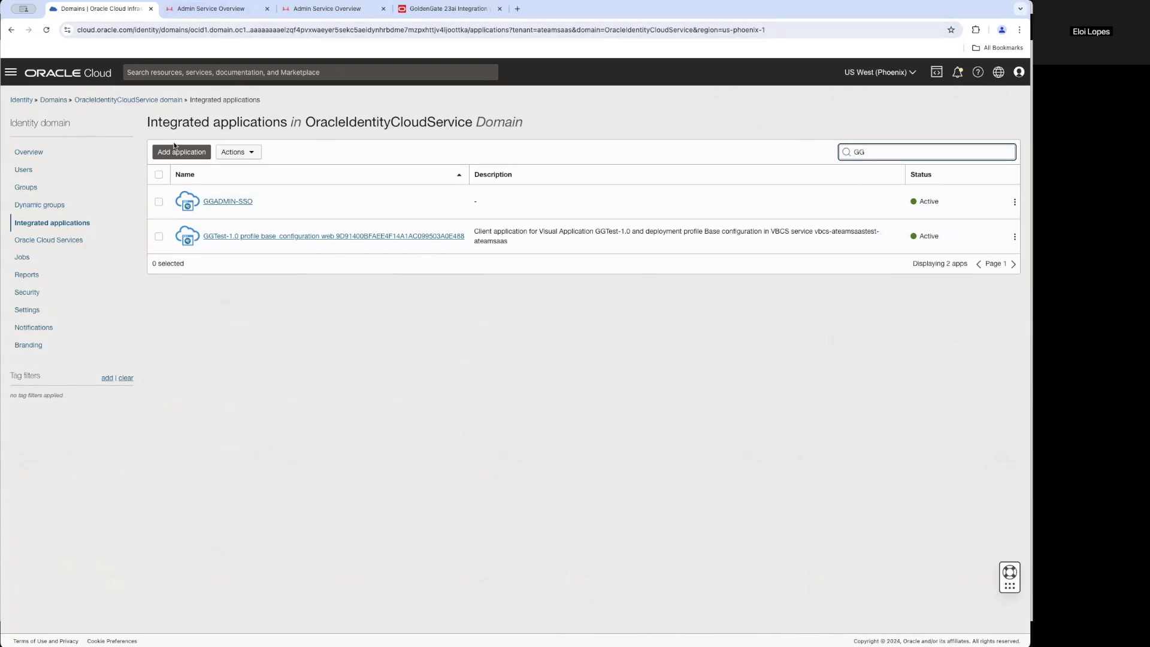
Open the Oracle Cloud home page in a separate browser tab and bring up the OCI_GG_IAM deployment's details there.
right_click(78, 69)
left_click(98, 73)
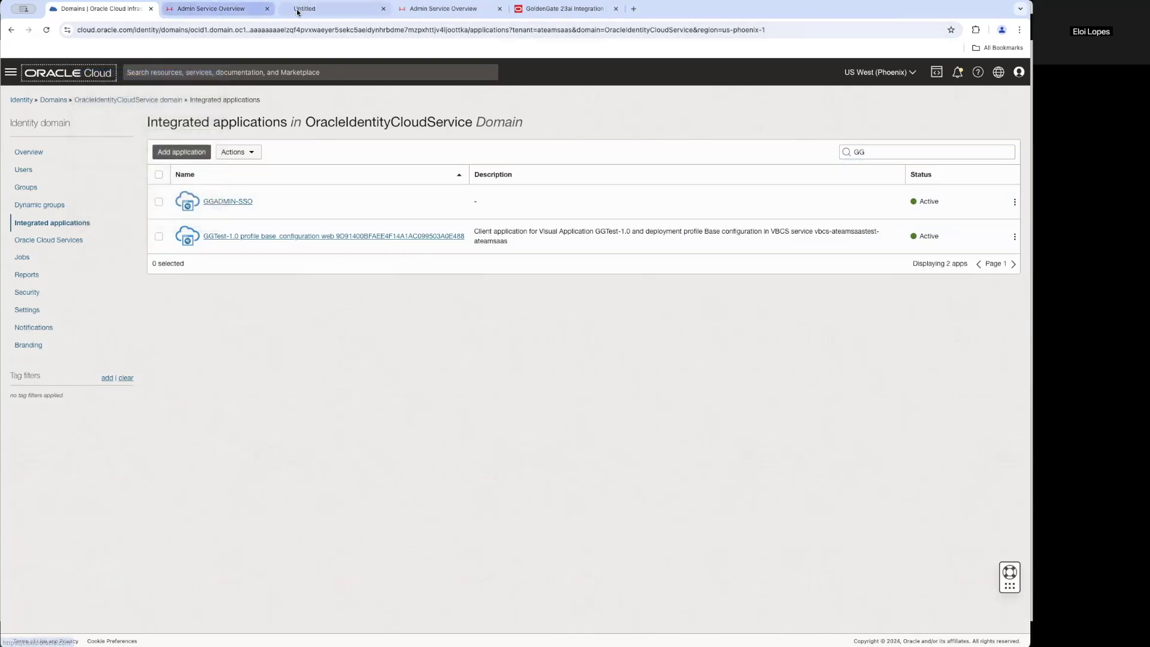
left_click(217, 9)
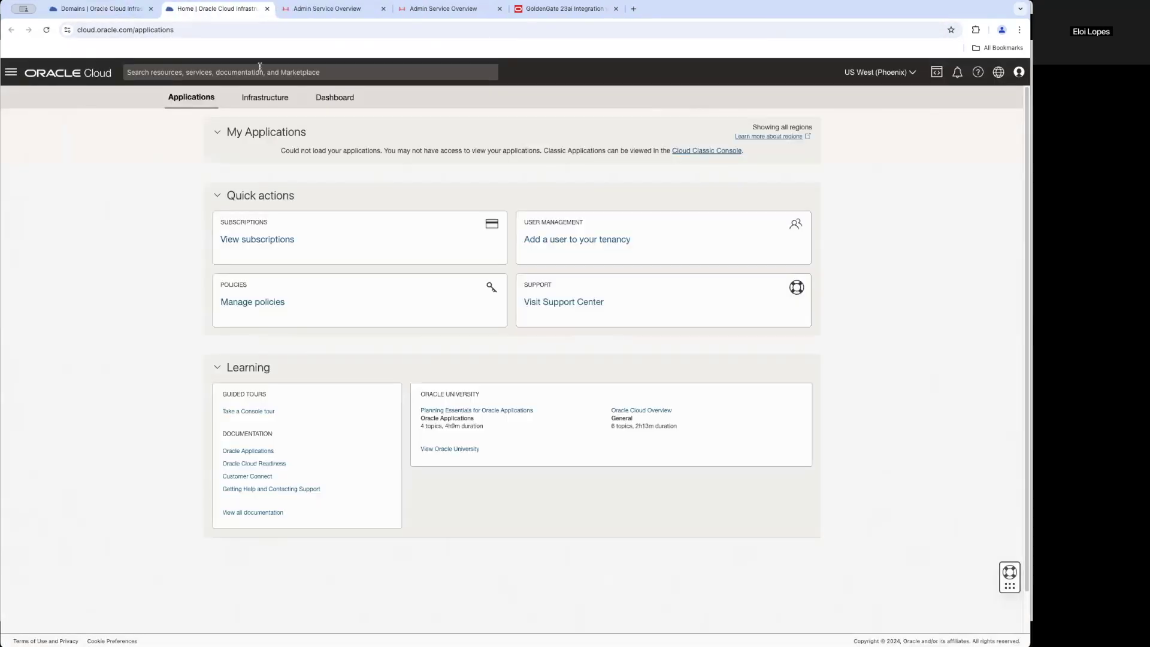
left_click(254, 101)
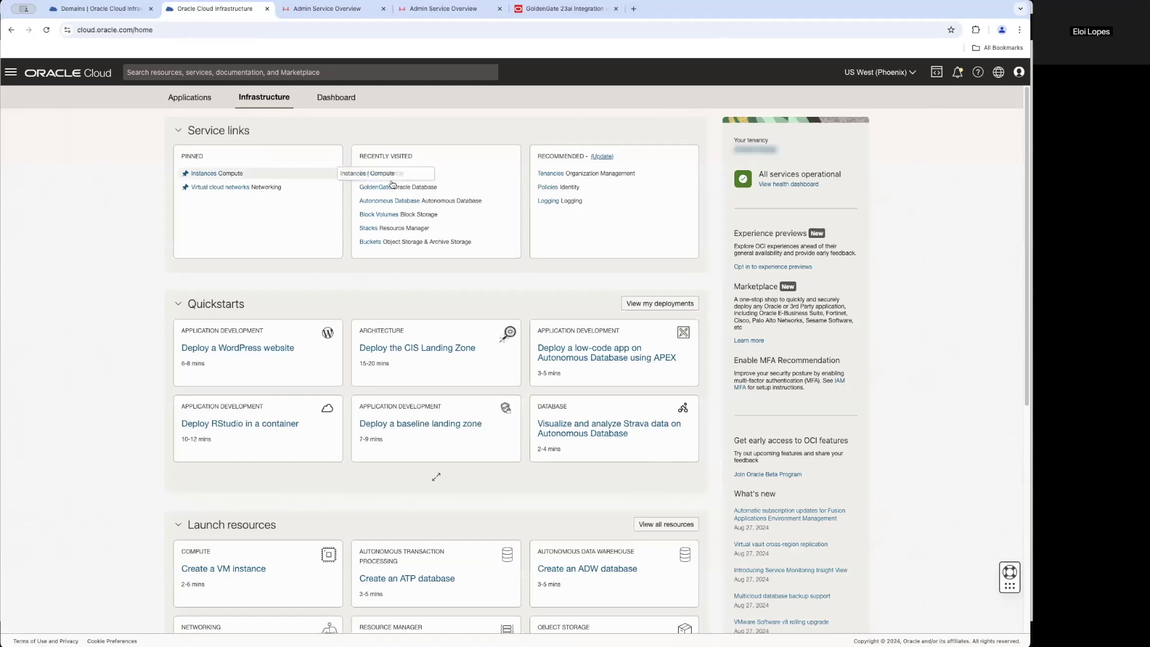
left_click(388, 183)
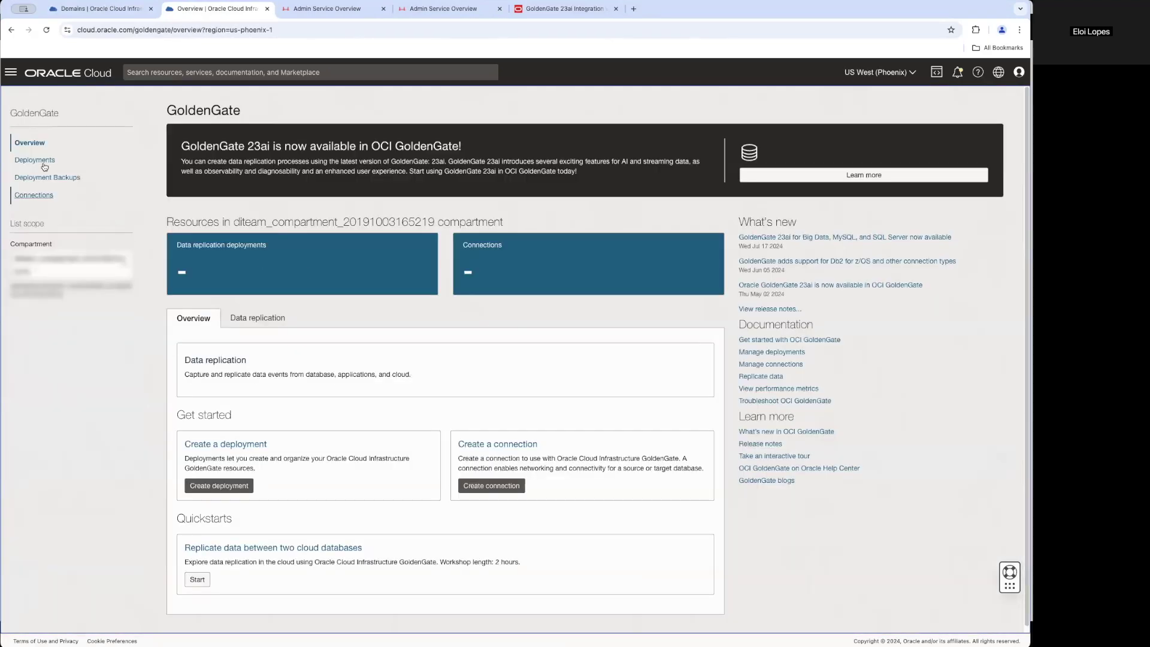
left_click(37, 160)
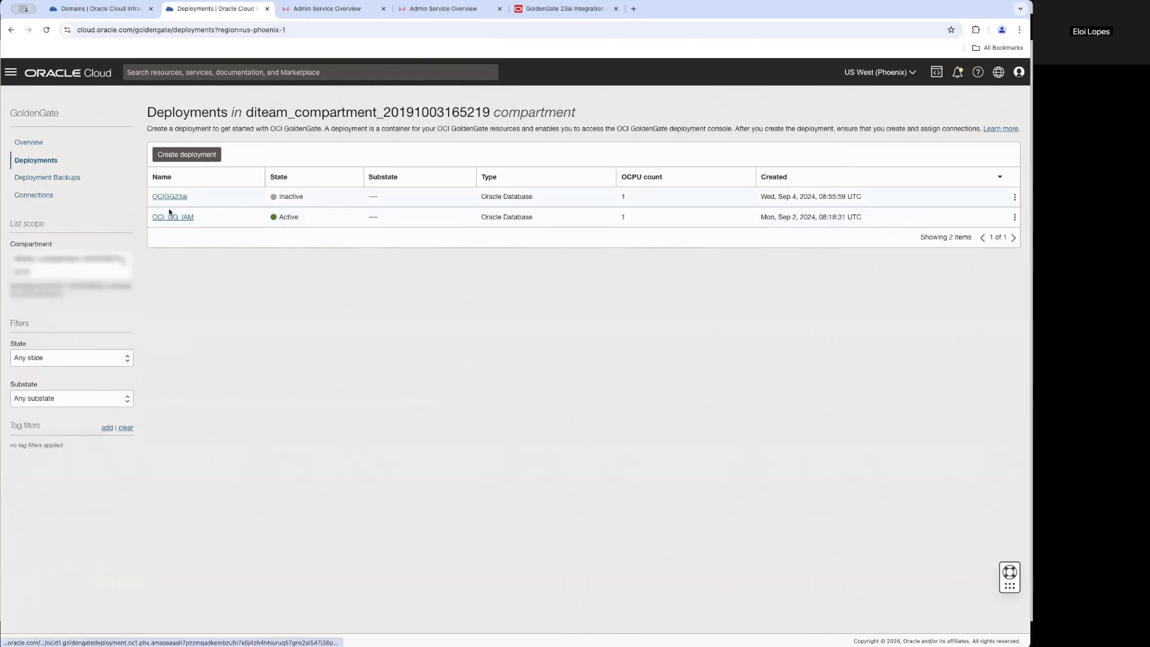
left_click(171, 217)
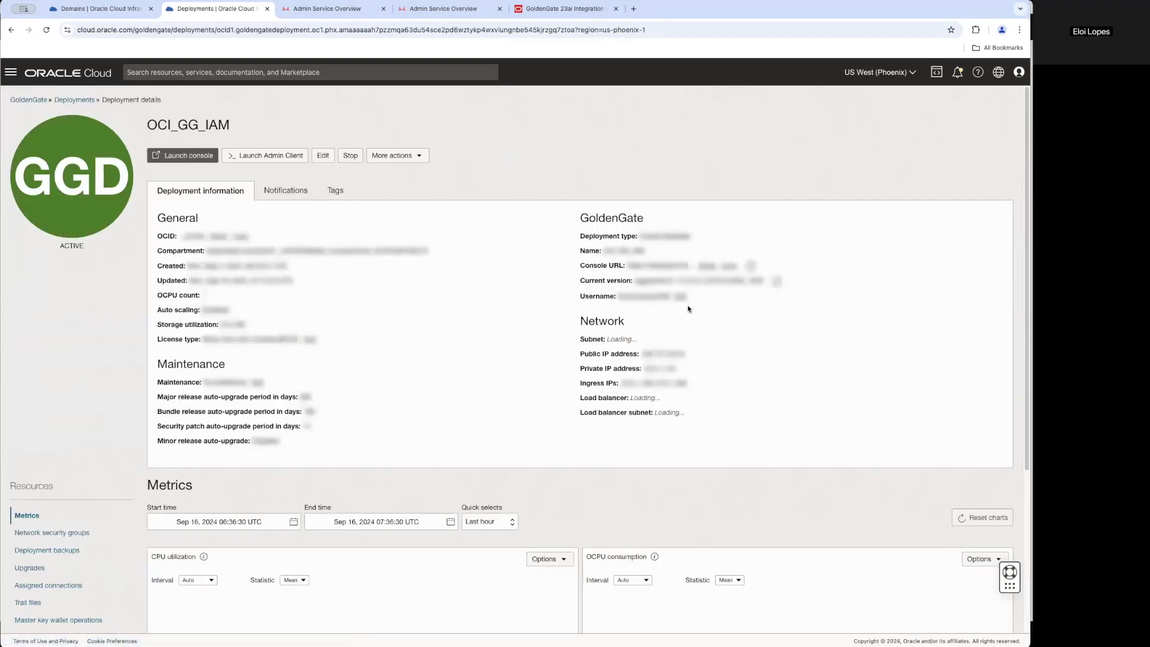
View the identity domain's Oracle Cloud Services list and switch to the OCI_GG_IAM Administration Service page.
left_click(96, 8)
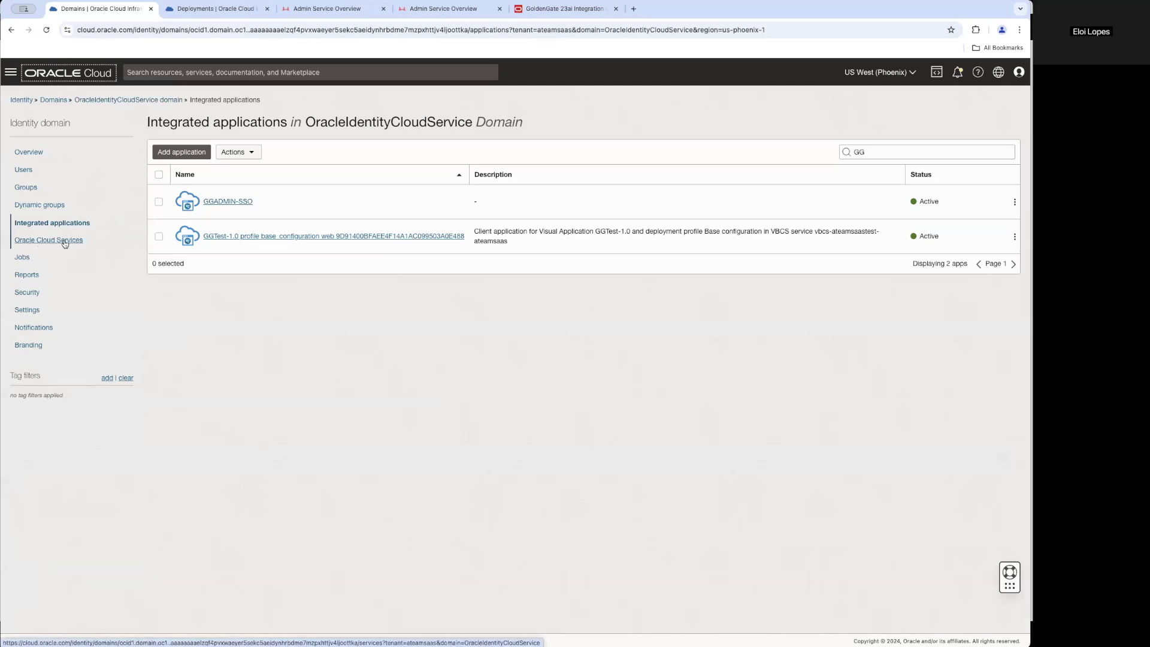
left_click(48, 240)
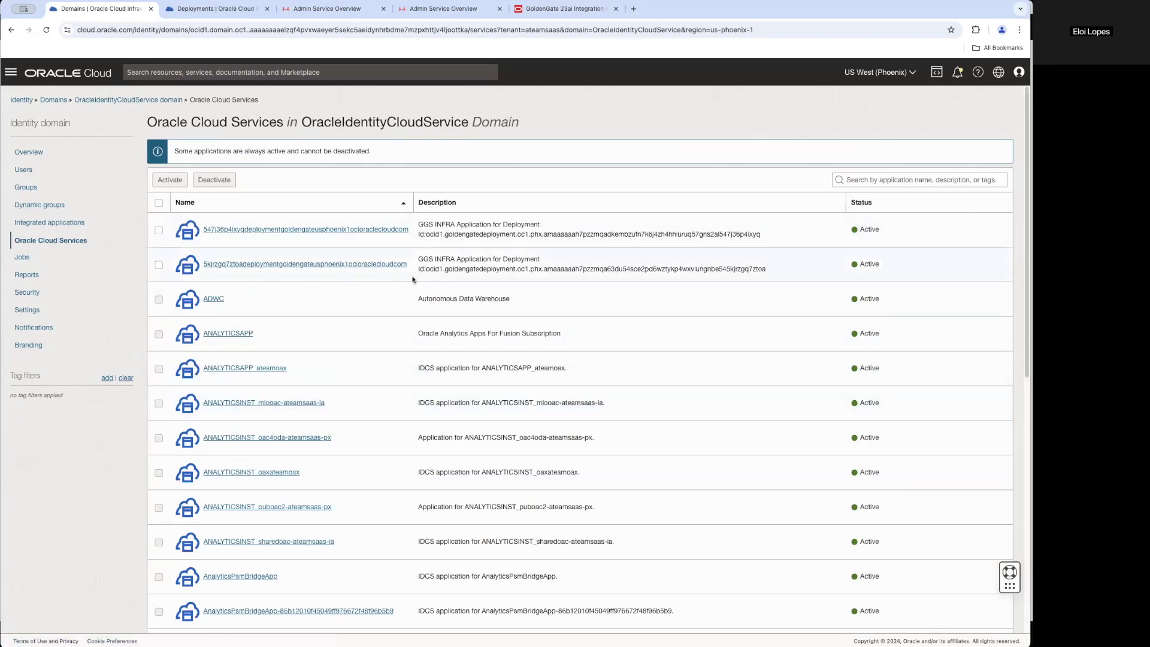
key("ctrl+Tab")
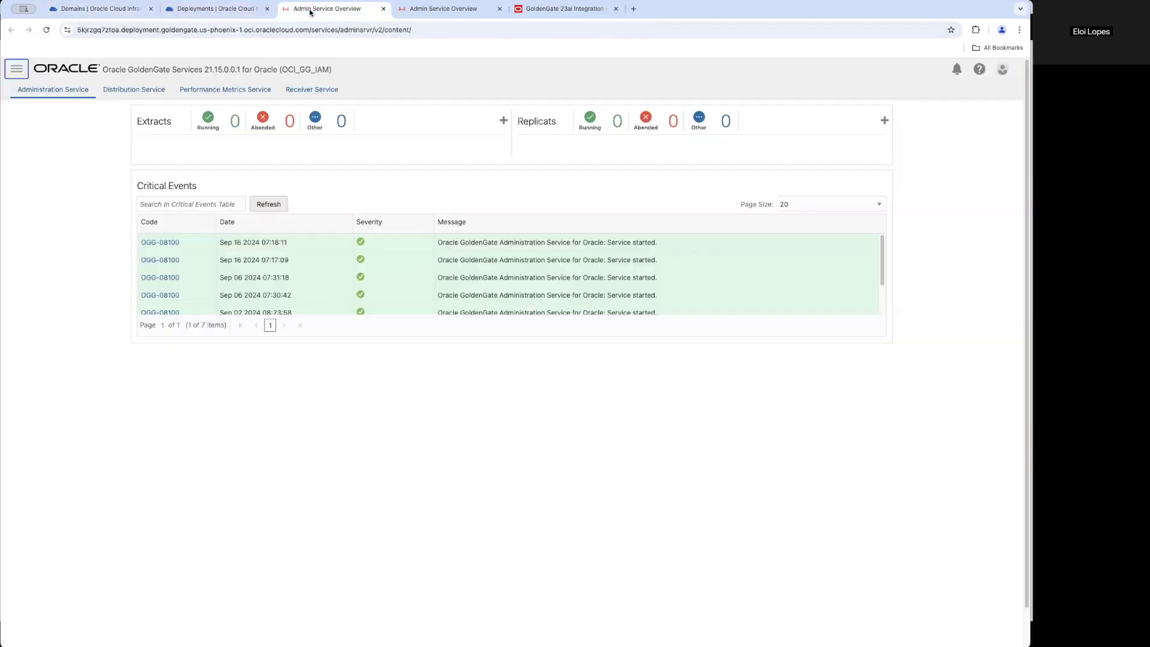
In the domain's Oracle Cloud Services list, copy the application name 5kjrzgq7ztoadeploymentgoldengateusphoenix1ocioraclecloudcom.
left_click(341, 7)
left_click(107, 8)
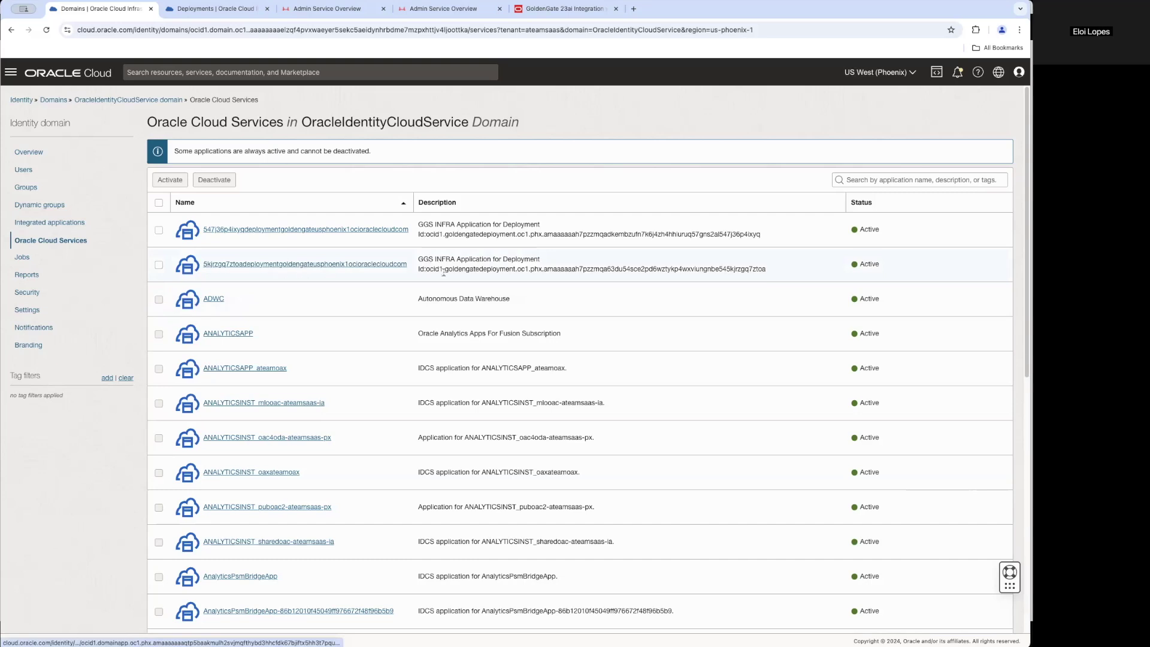
left_click_drag(407, 265, 204, 264)
key("ctrl+c")
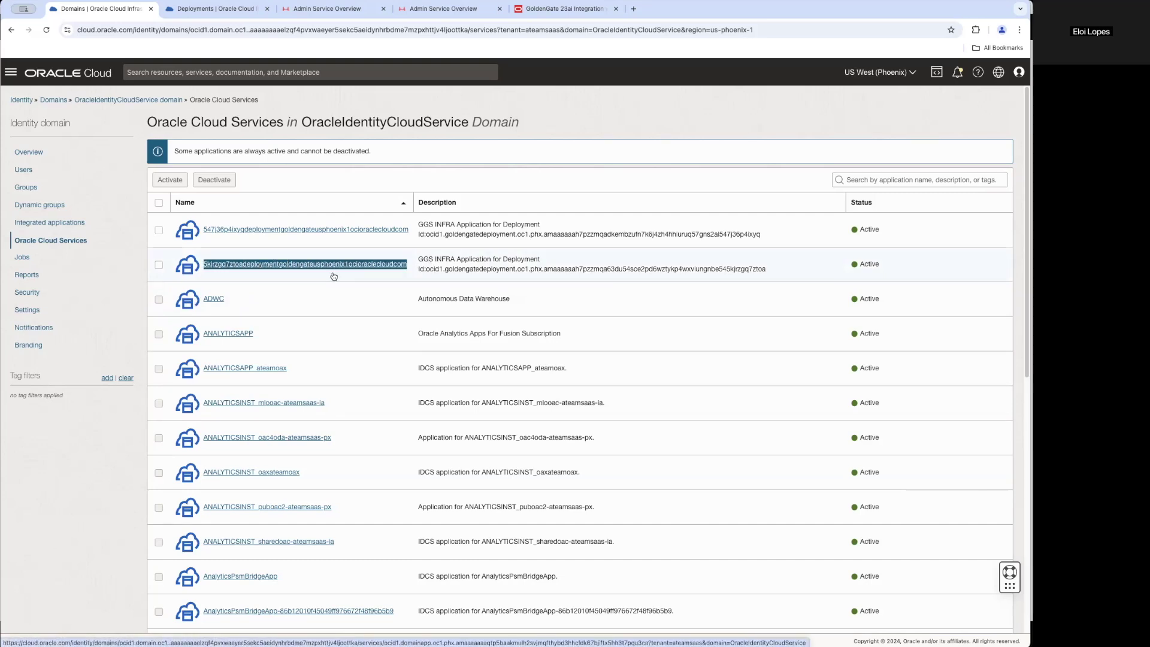
Search the domain's integrated applications for "GG" and open the OAuth configuration of GGADMIN-SSO for editing.
left_click(40, 224)
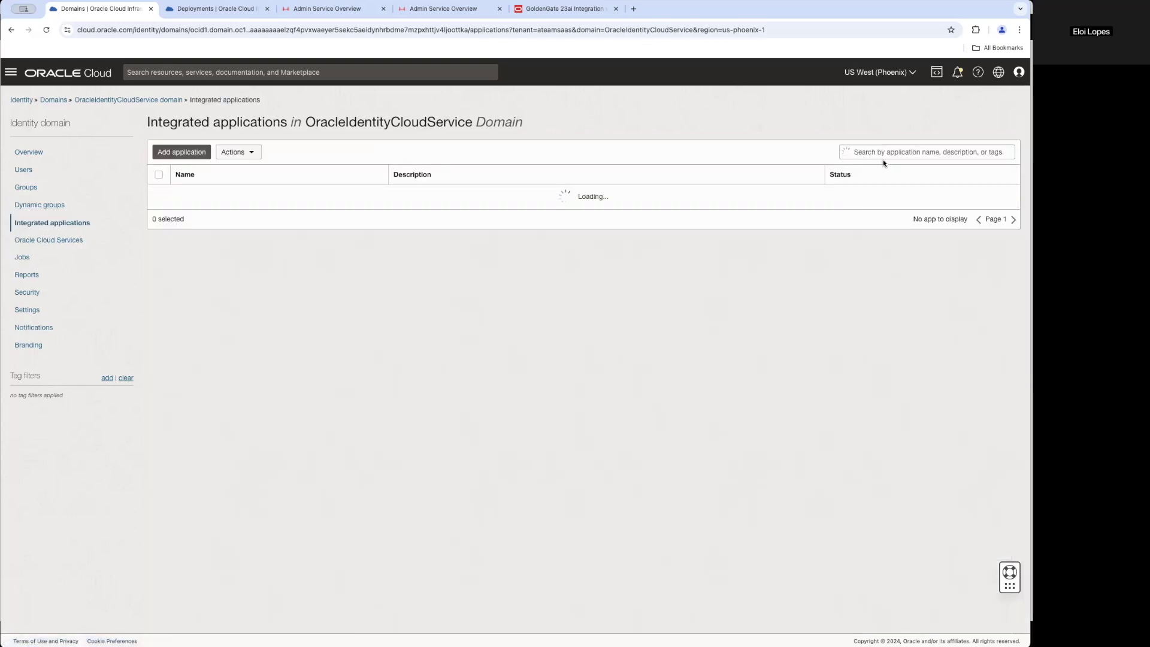
left_click(876, 151)
type("GG")
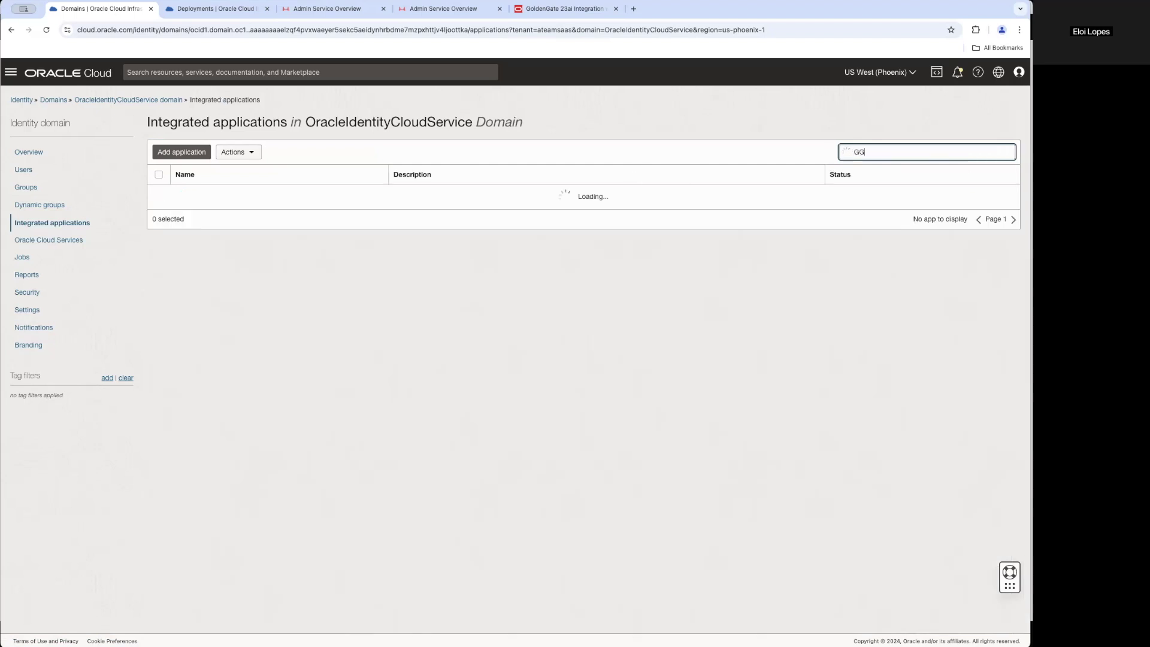
left_click(218, 202)
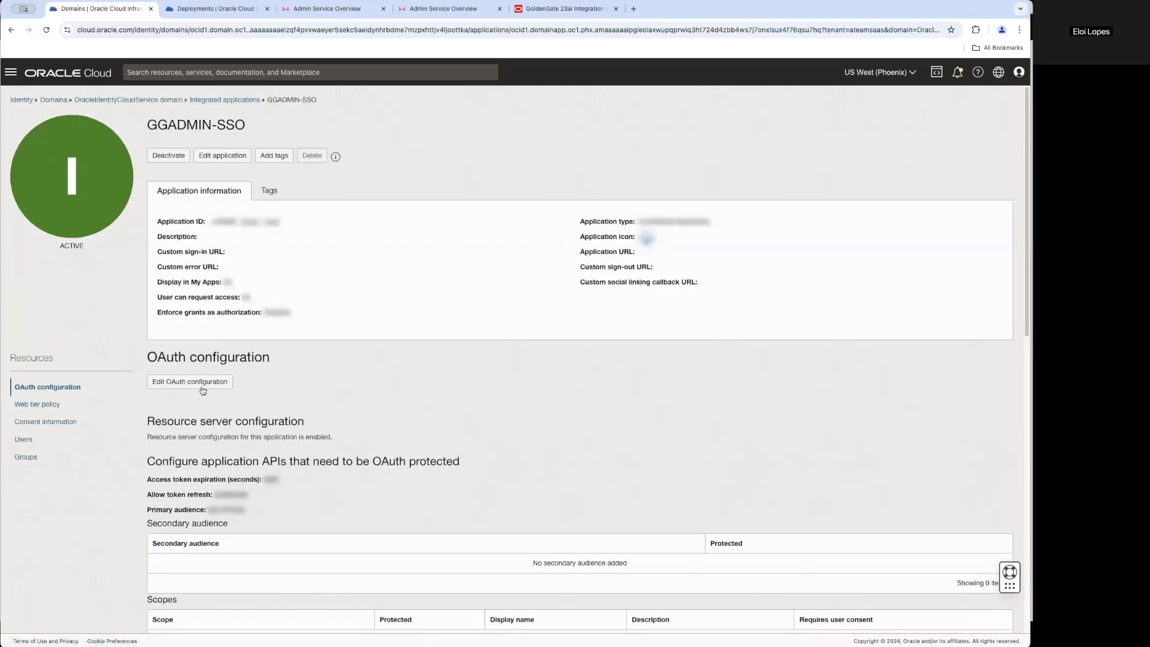
left_click(177, 384)
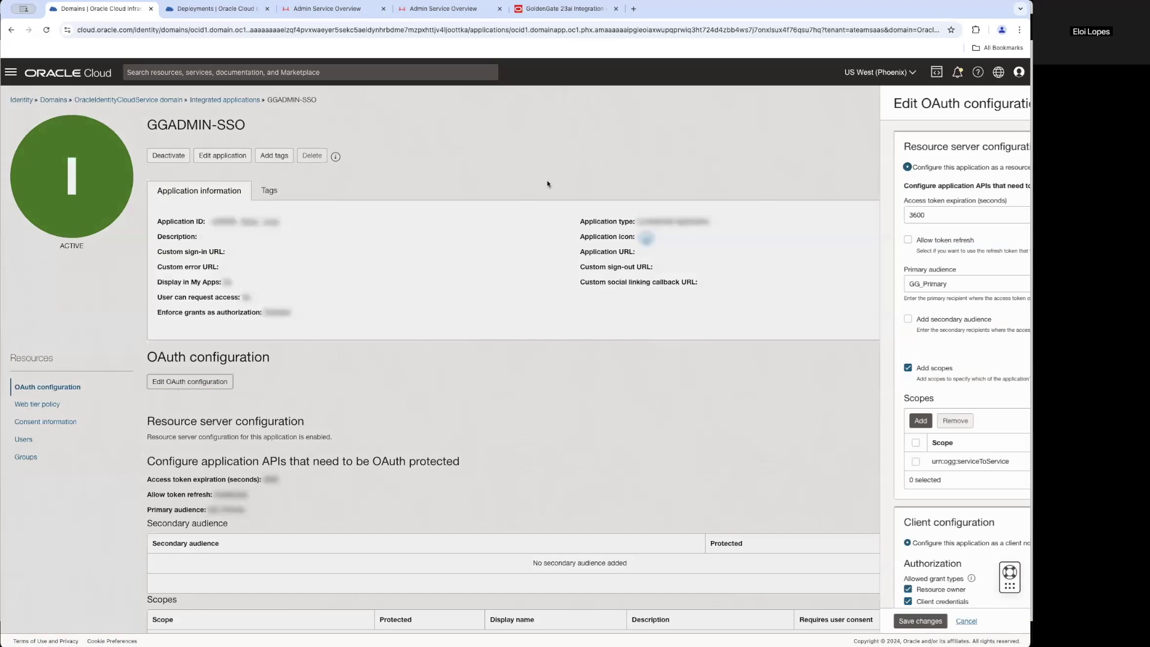
Add the copied OCI GoldenGate deployment application as a resource scope in GGADMIN-SSO's token issuance policy and save the changes.
scroll(626, 240, "down", 15)
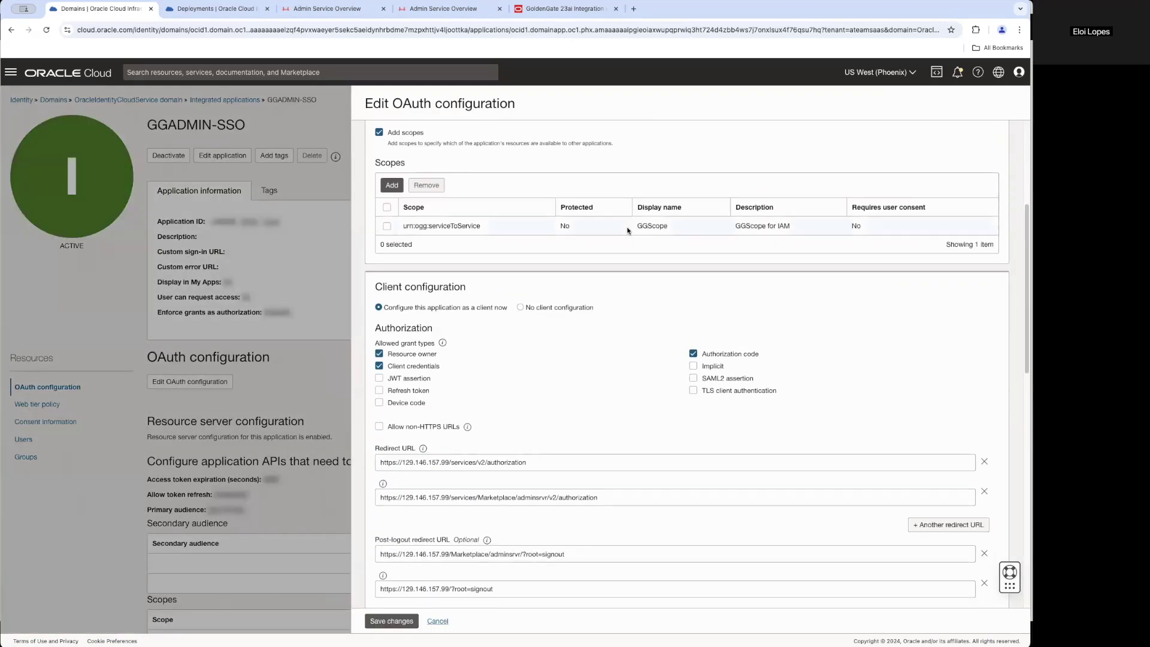
scroll(627, 232, "down", 5)
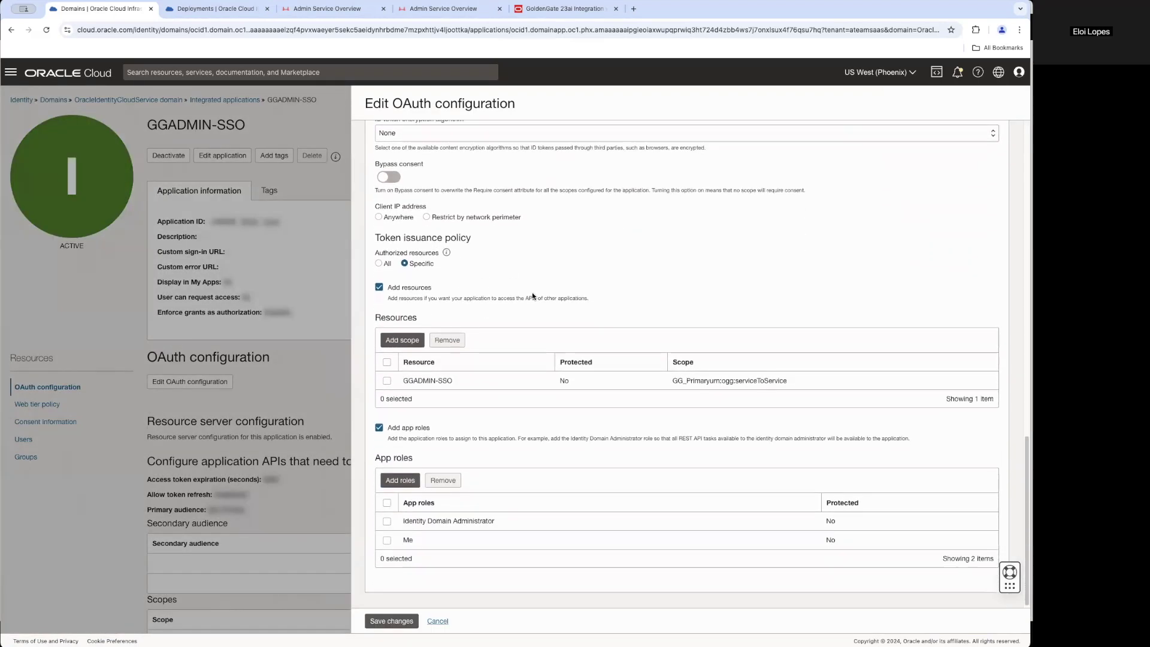
left_click(402, 338)
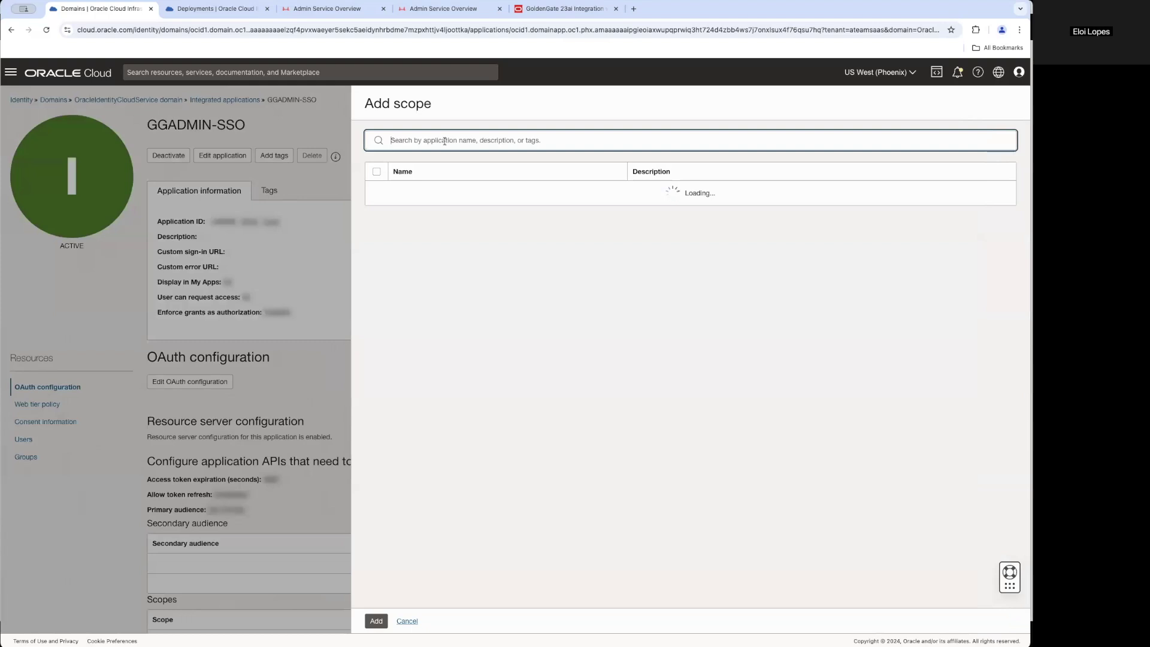
key("ctrl+v")
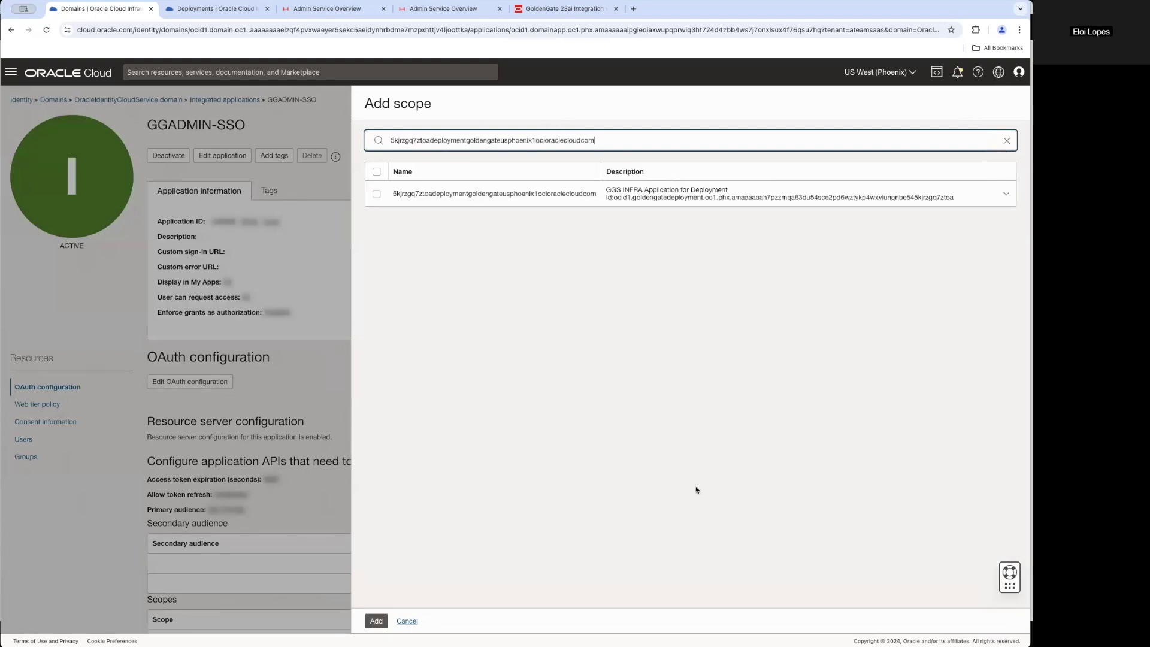
left_click(376, 193)
left_click(376, 621)
left_click(392, 621)
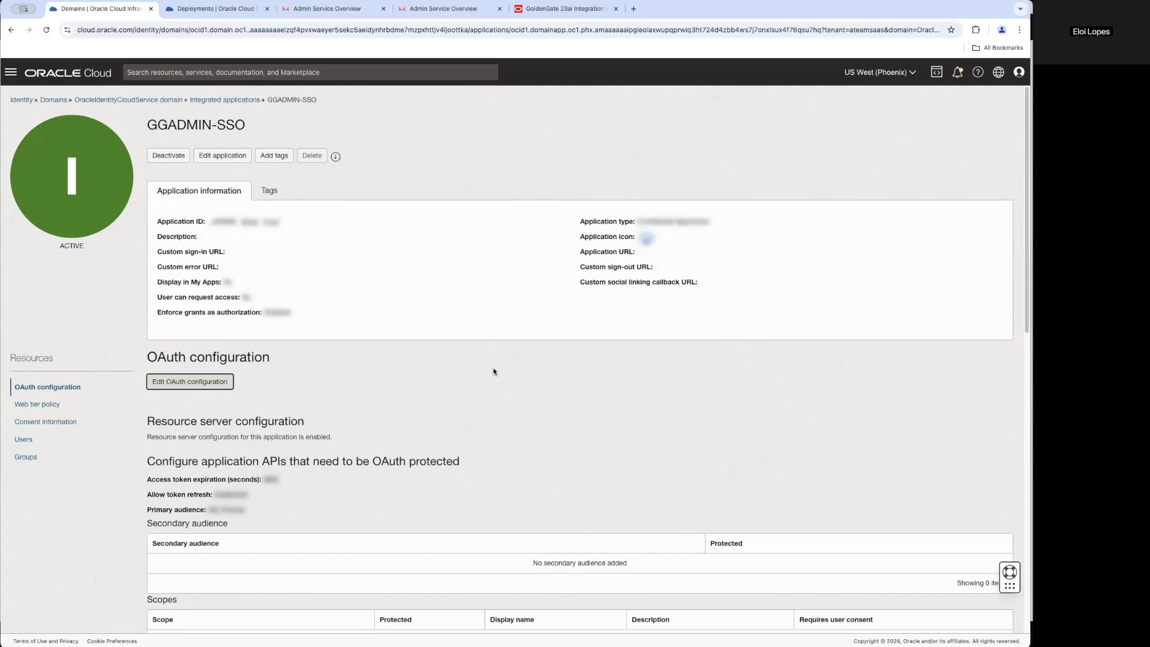
Return to the Oracle Cloud home page and glance at the next bullet on the Demo slide in PowerPoint.
left_click(69, 73)
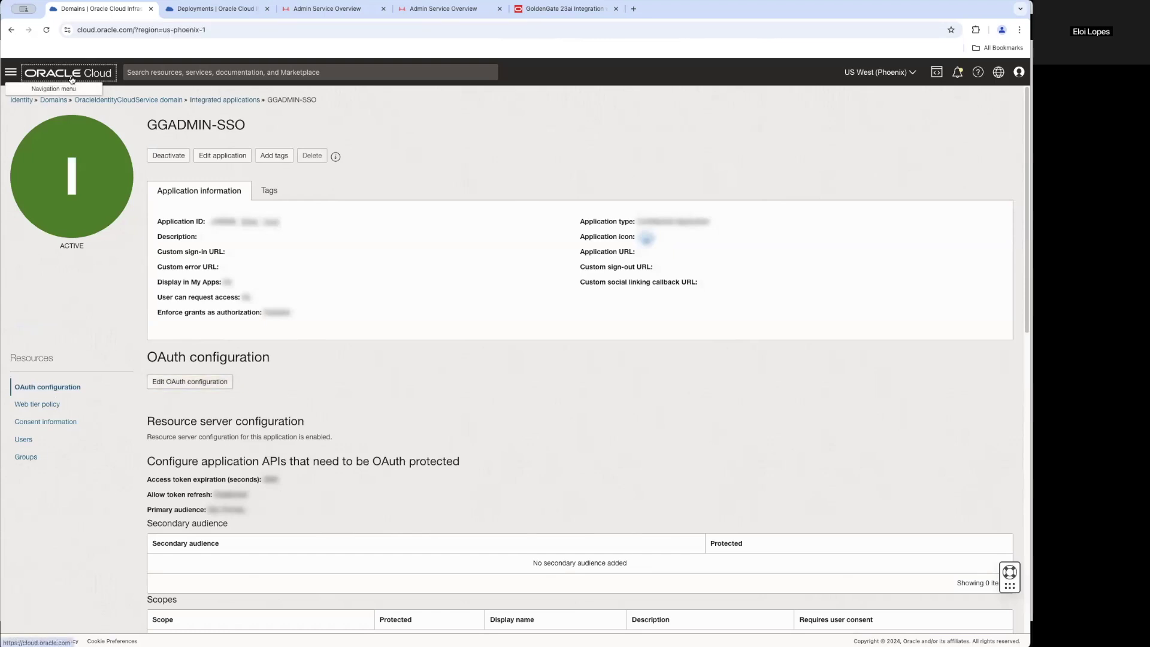
key("alt+Tab")
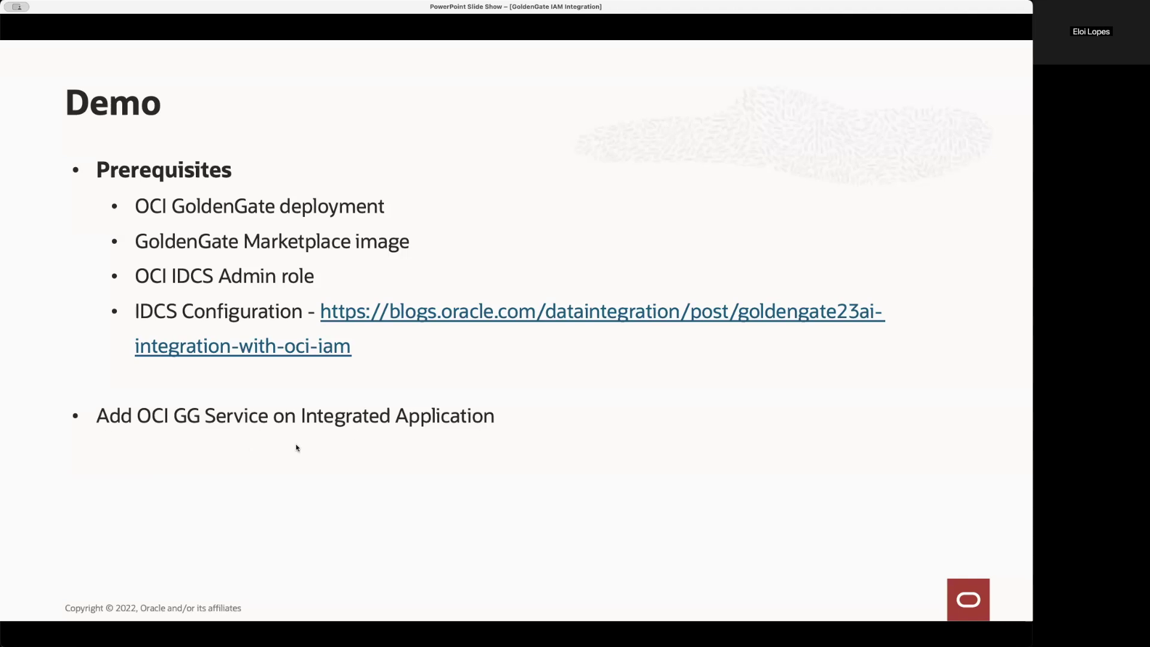
left_click(403, 448)
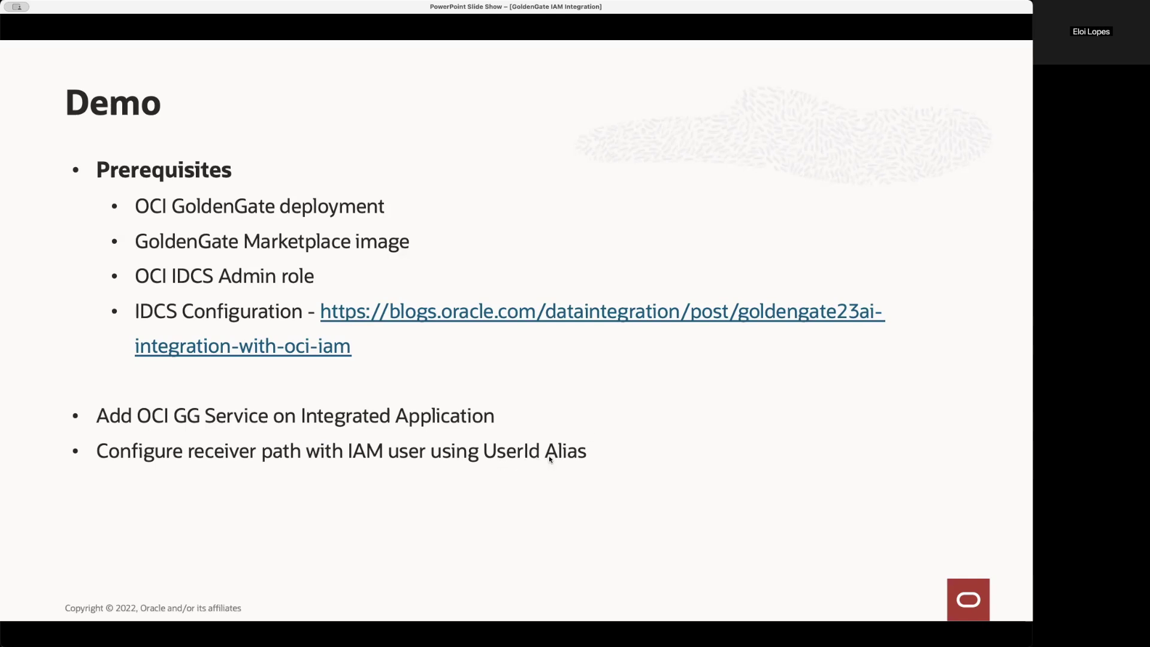
key("super+Tab")
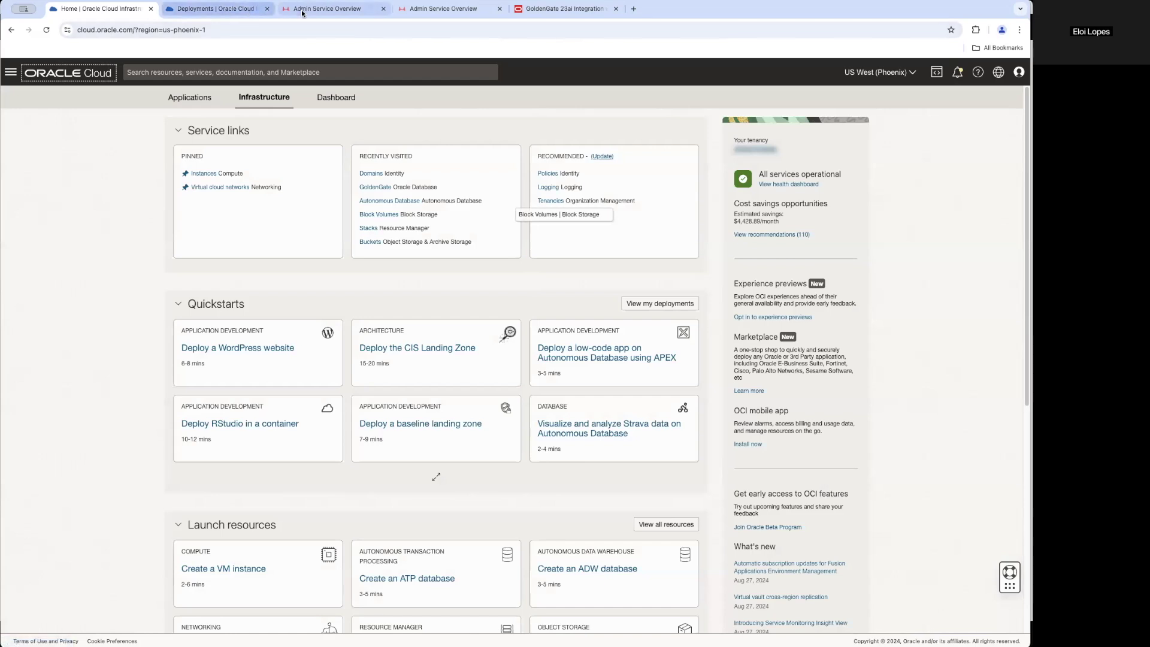
View the signed-in user in the navigation pane of the OCI_GG_IAM Administration Service.
left_click(327, 8)
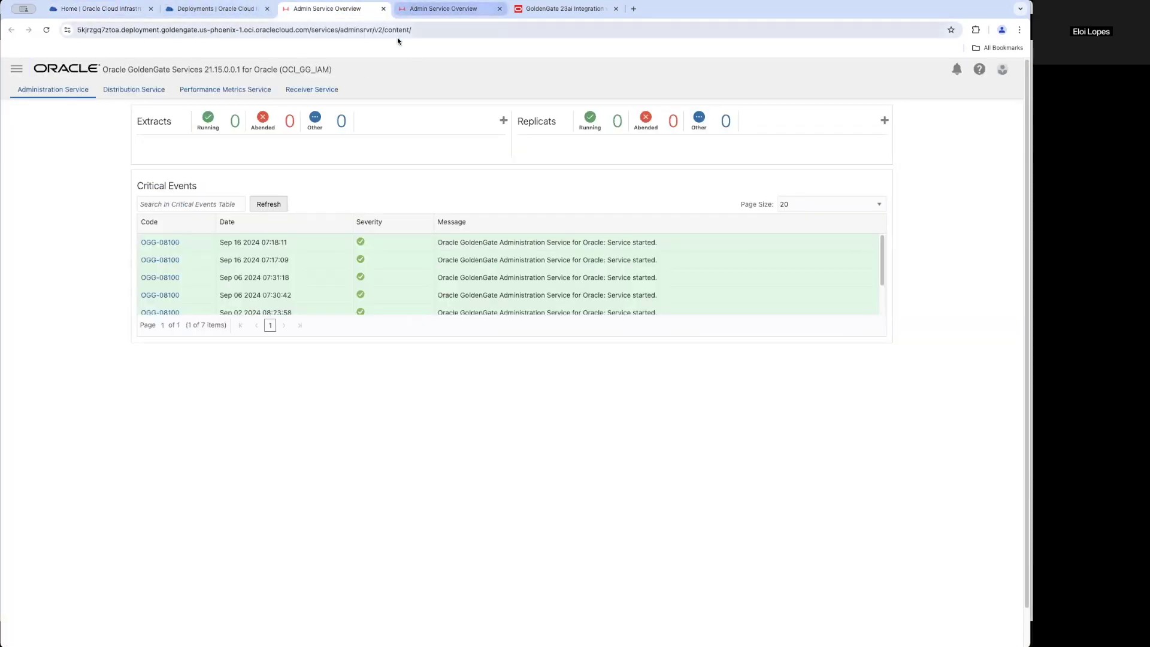
left_click(16, 70)
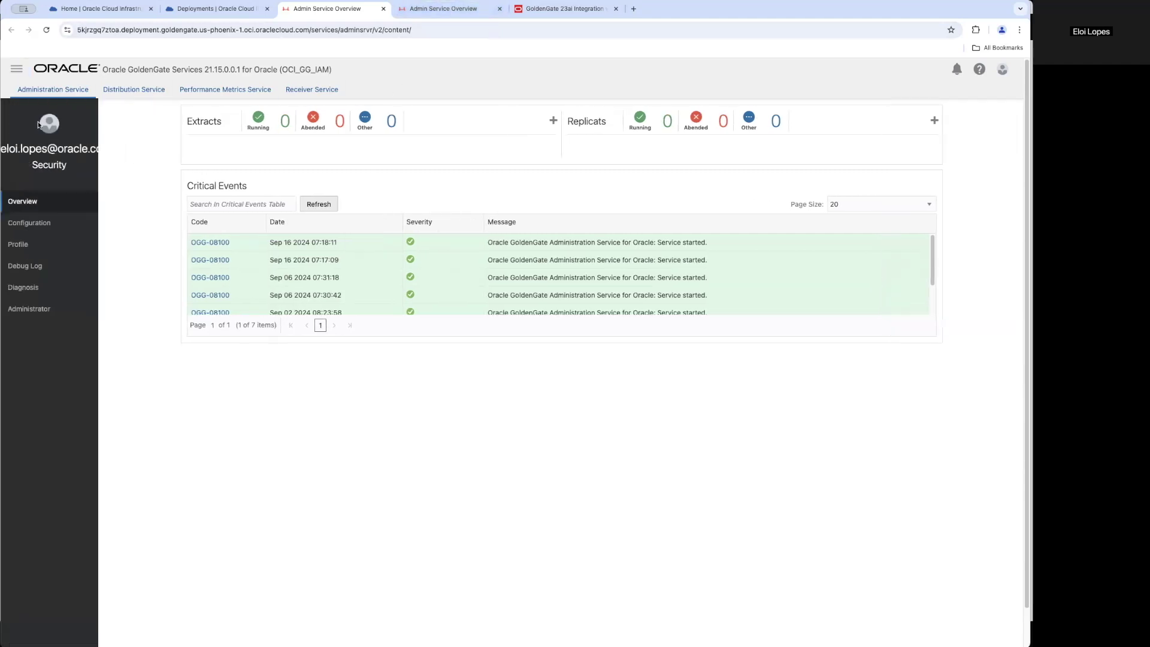
left_click(16, 69)
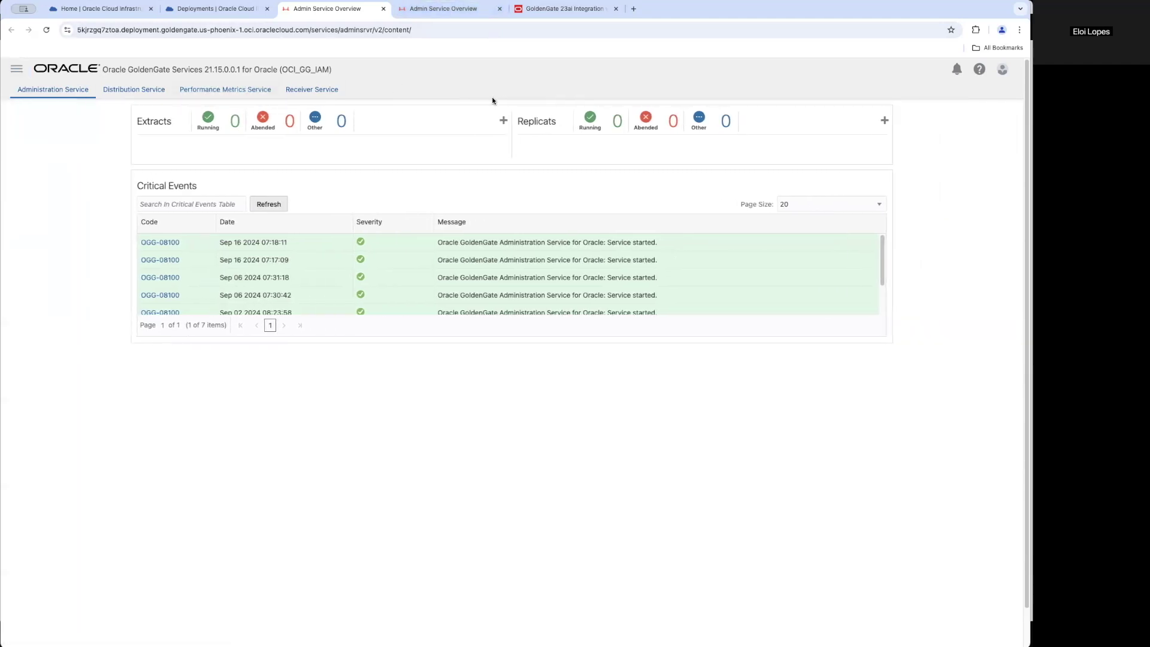
Open the database credentials configuration of the Marketplace Administration Service and compare its signed-in user with the OCI_GG_IAM one.
left_click(449, 10)
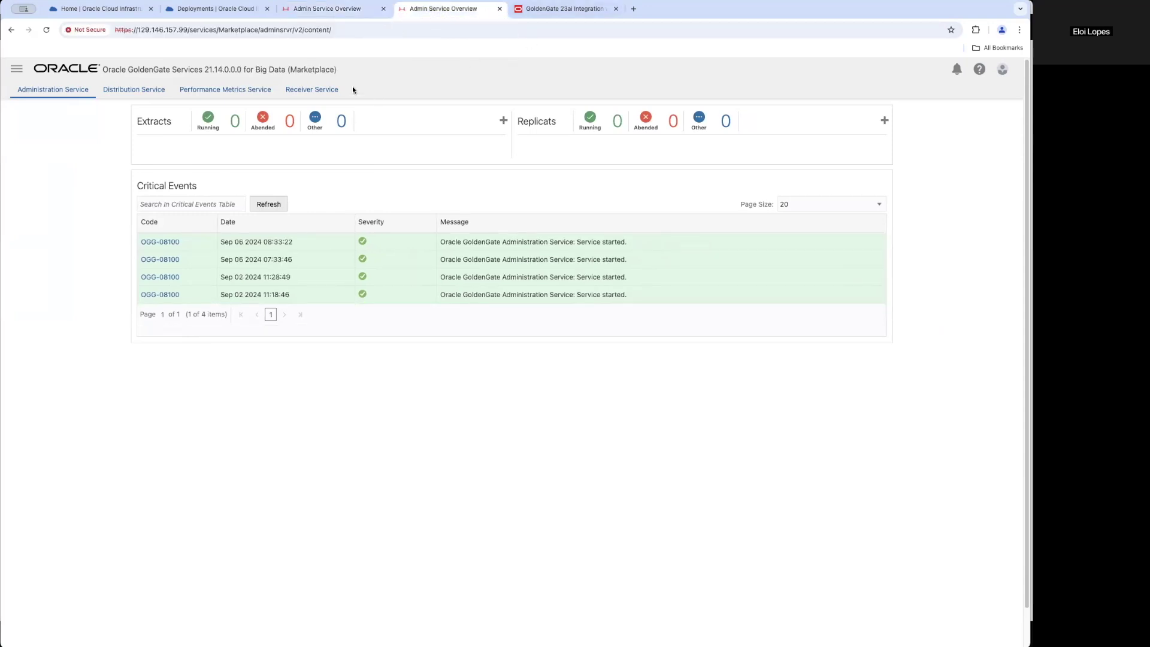
left_click(16, 70)
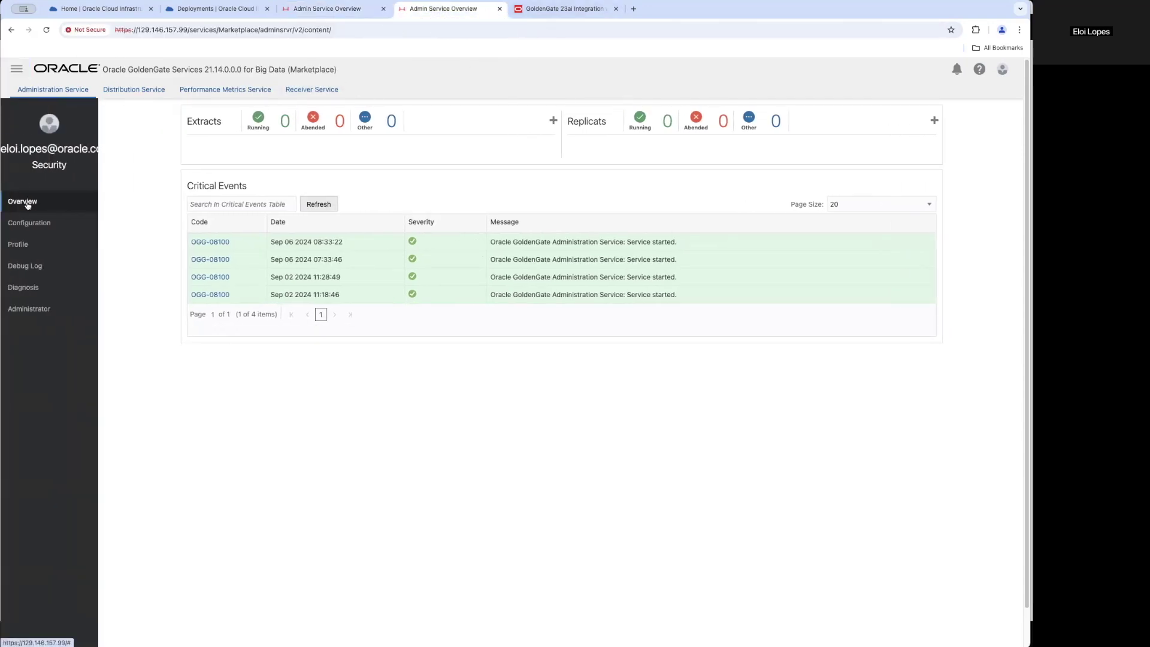
left_click(33, 224)
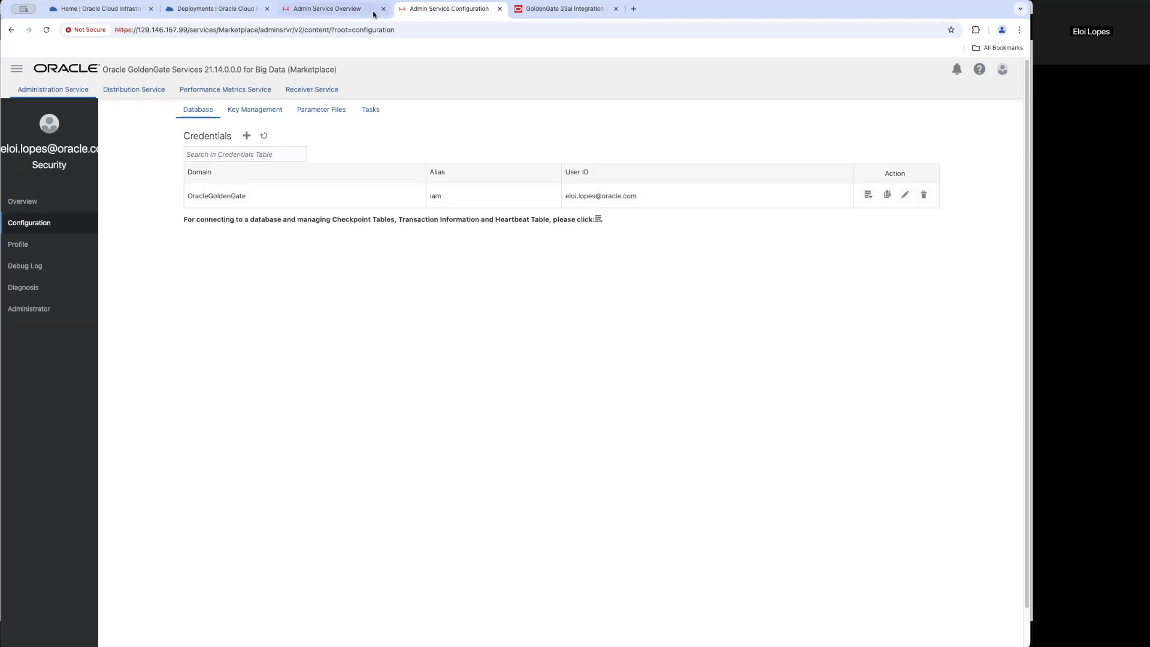
left_click(336, 8)
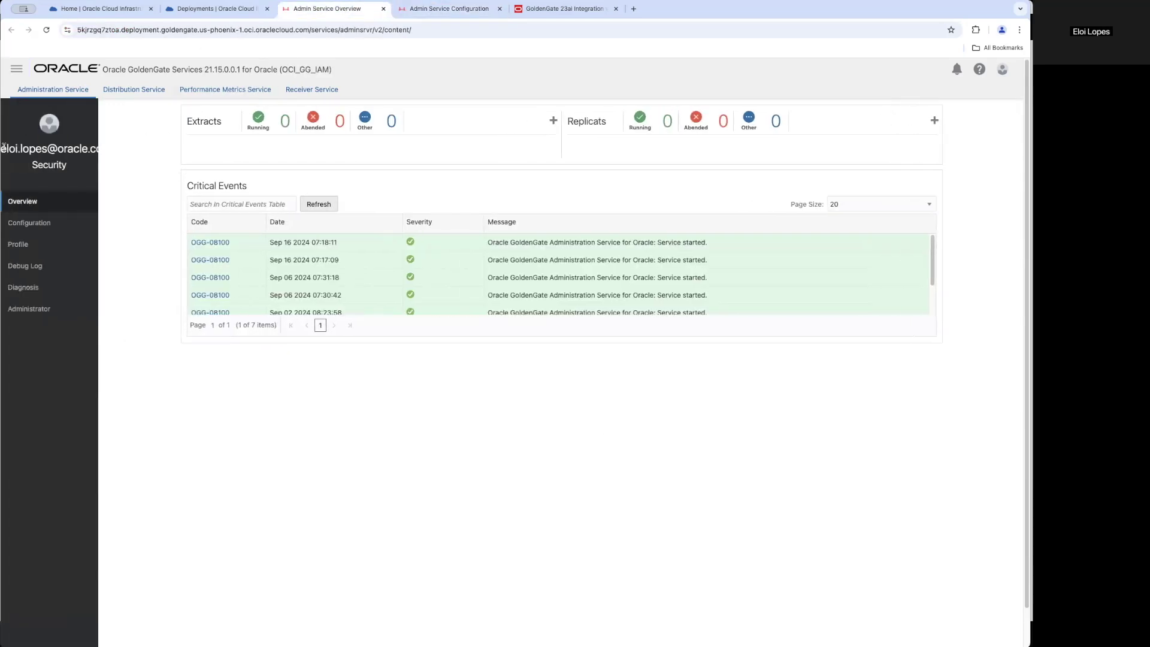
left_click(473, 9)
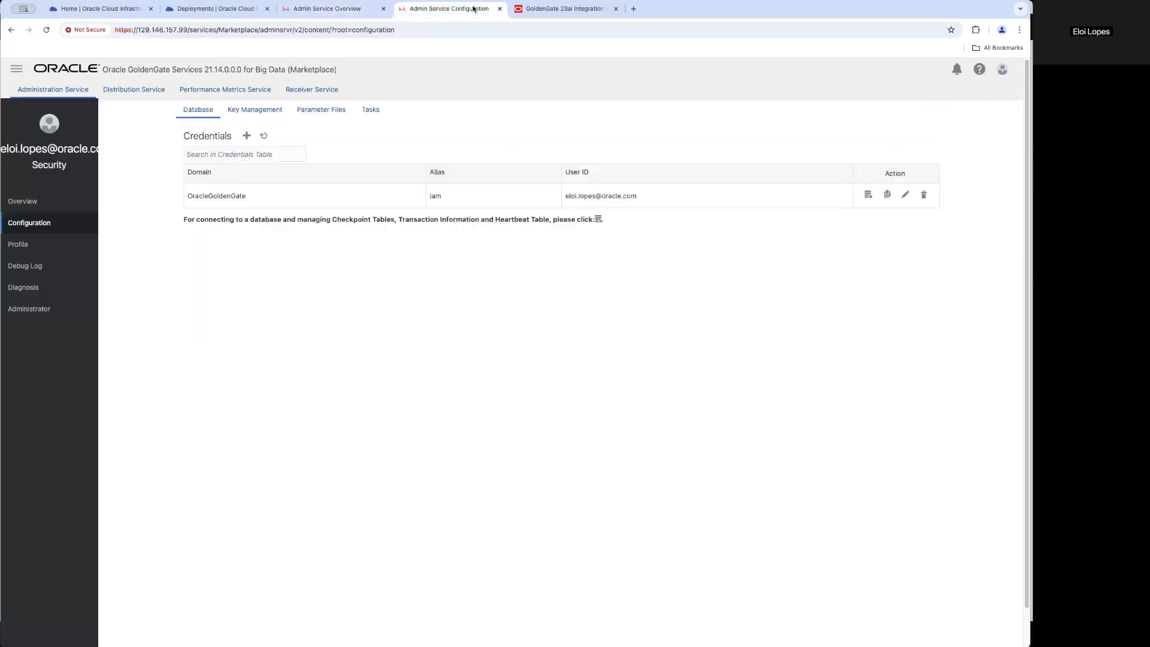
Fill in a sample credential with domain OracleGoldenGate, alias iam and the user's e-mail as user ID, and discard it.
left_click(247, 136)
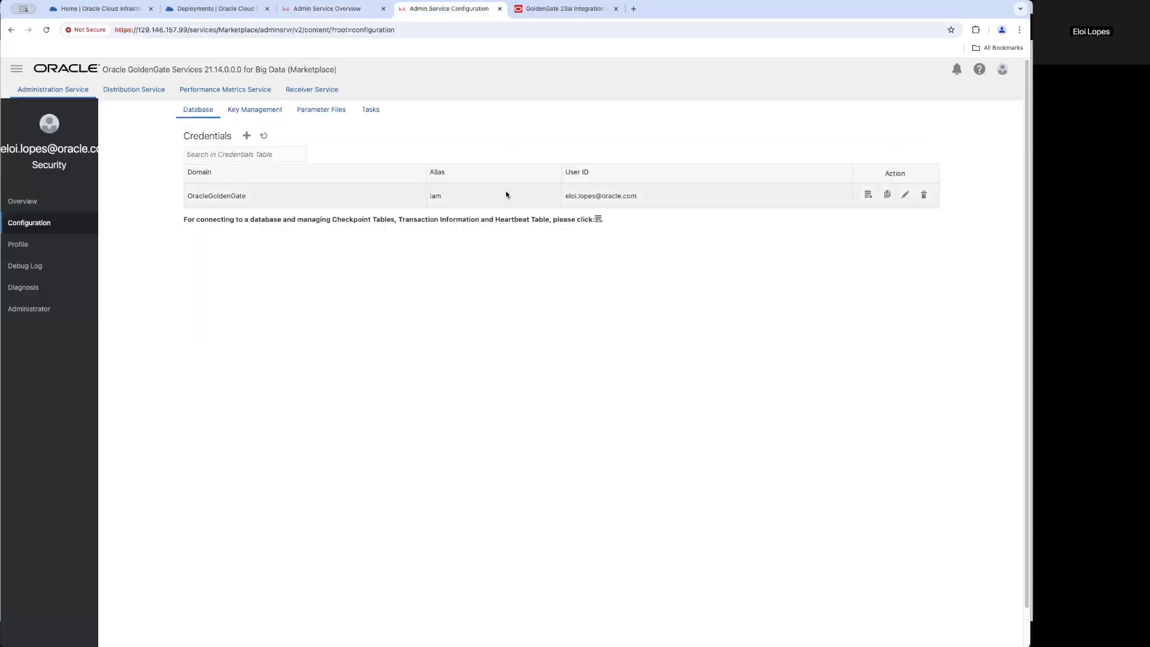
left_click(553, 251)
left_click(598, 276)
left_click(603, 273)
left_click(534, 290)
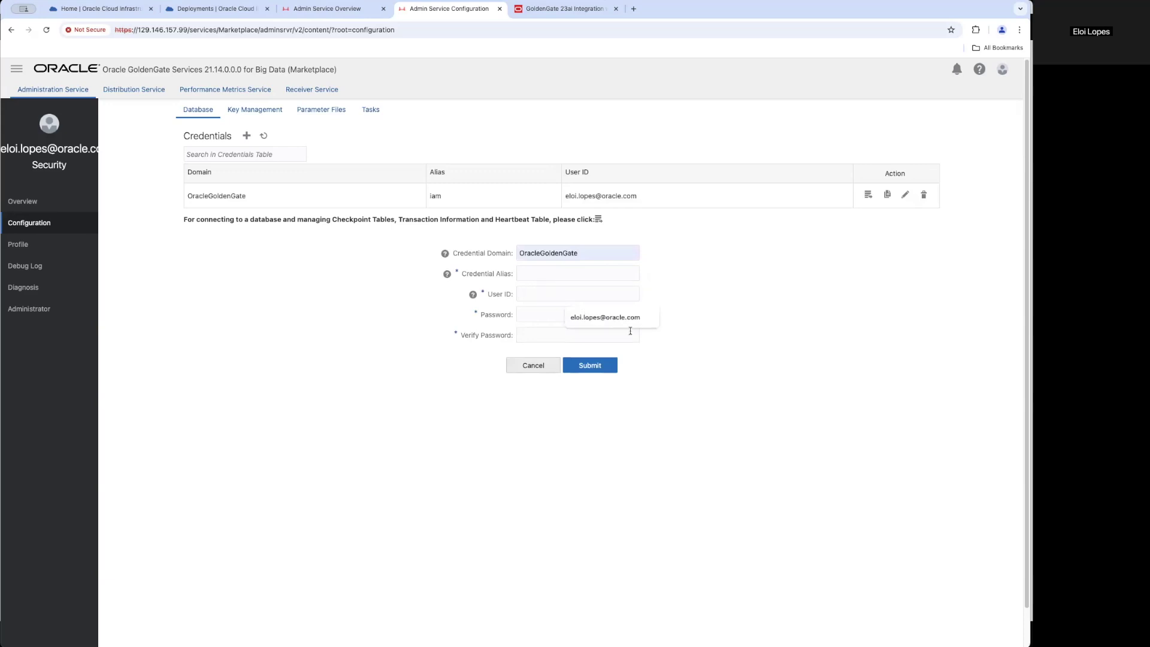
left_click(623, 324)
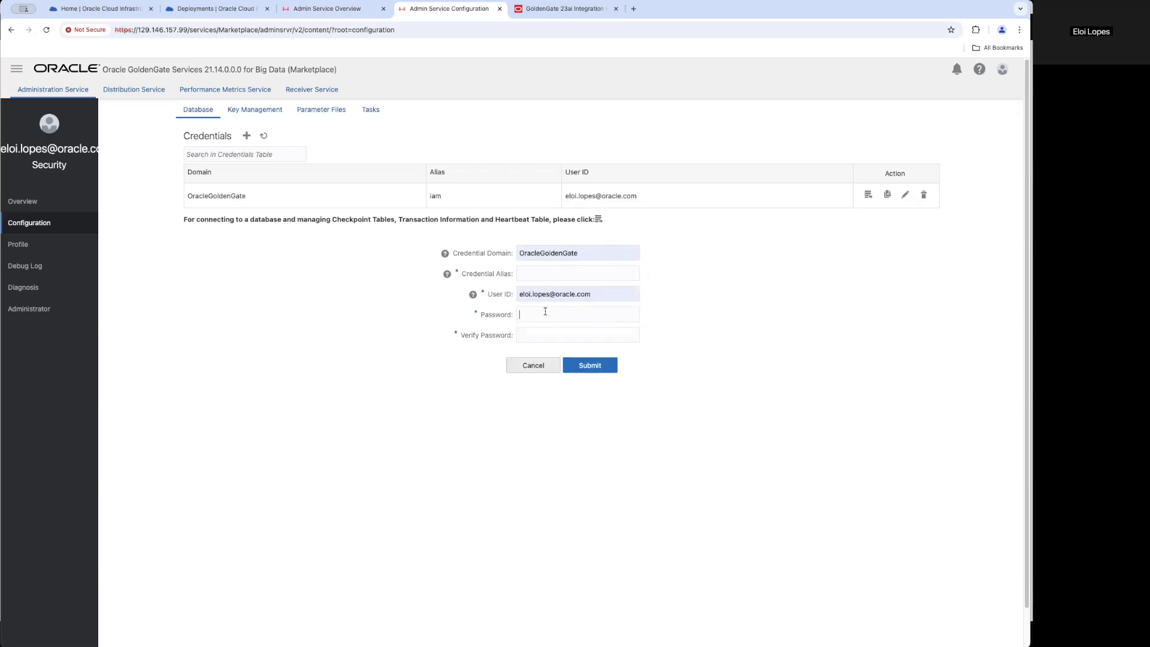
left_click(531, 273)
left_click(579, 297)
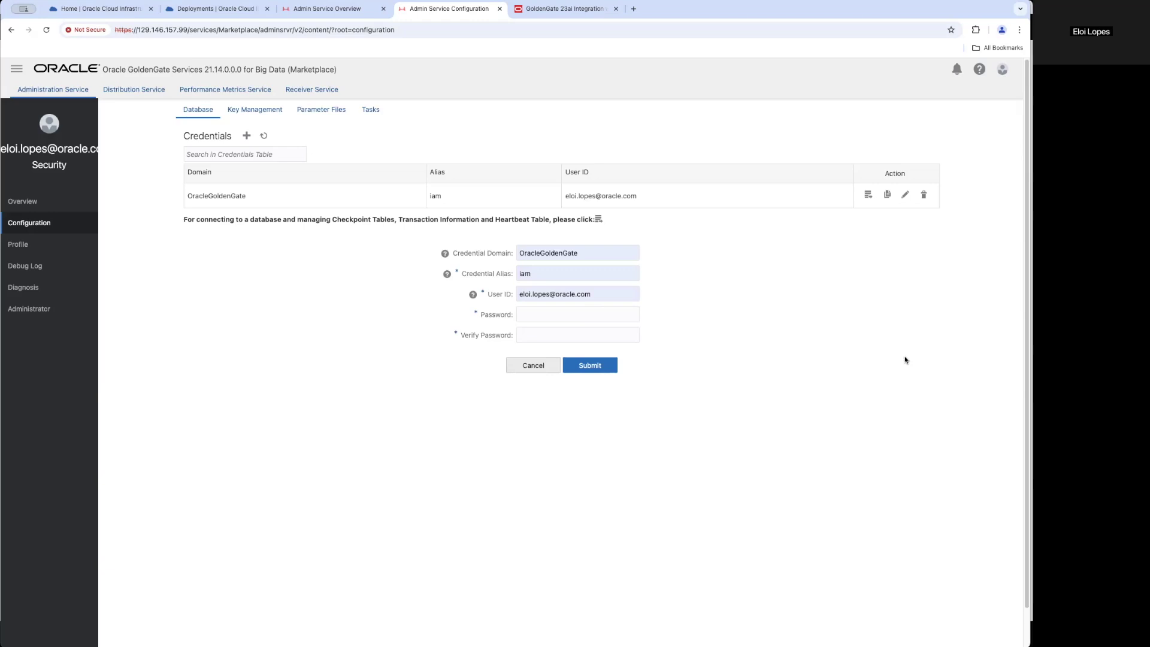
left_click(544, 318)
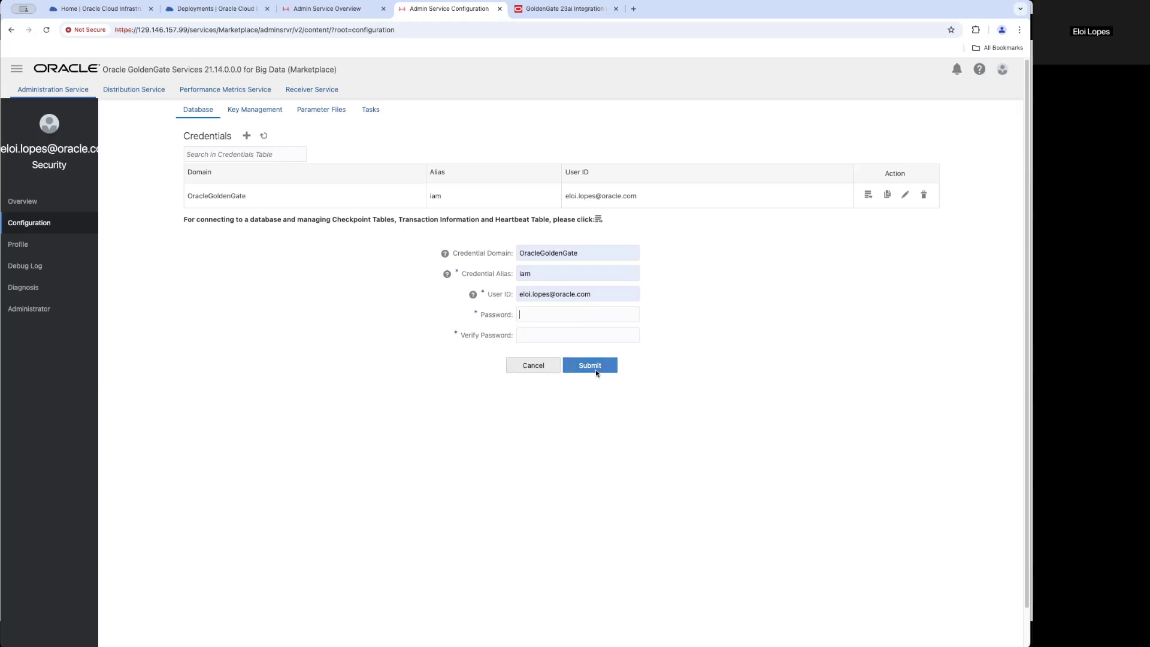
left_click(532, 365)
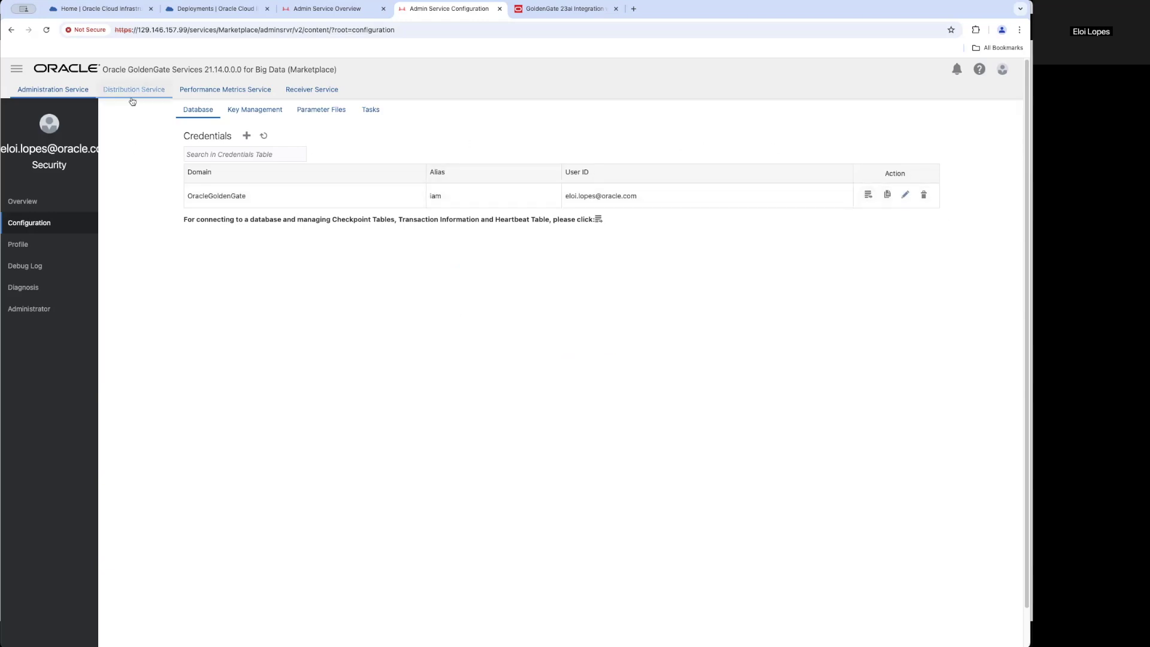
In the Marketplace Receiver Service, start adding a path named ReceiverUserID.
left_click(326, 91)
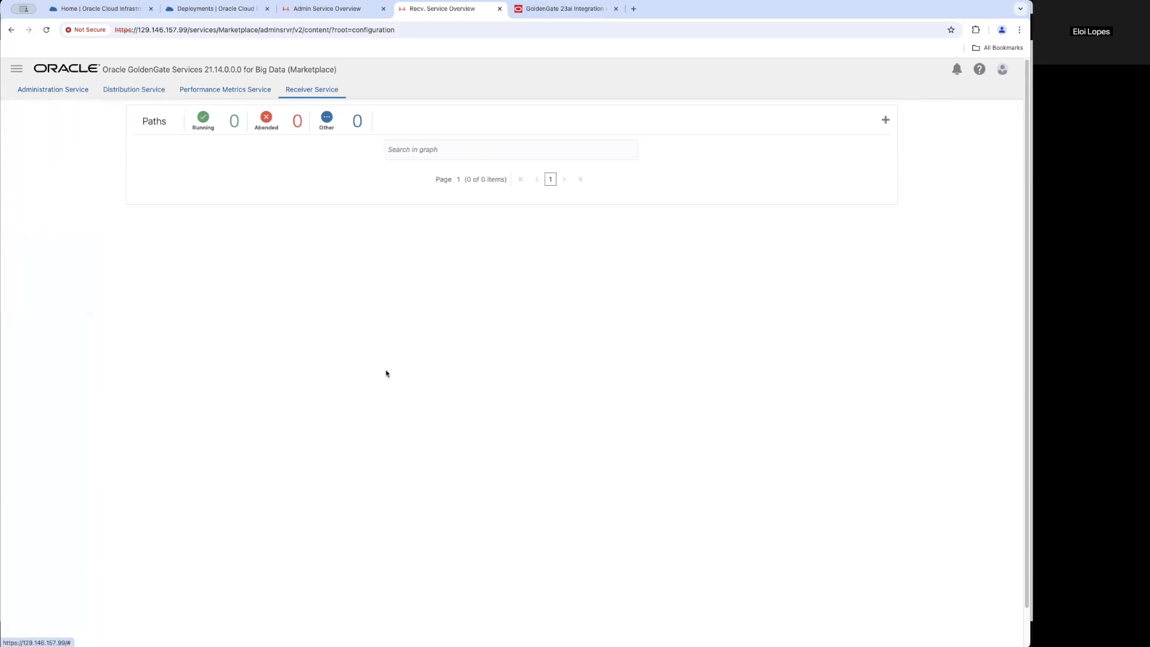
left_click(885, 120)
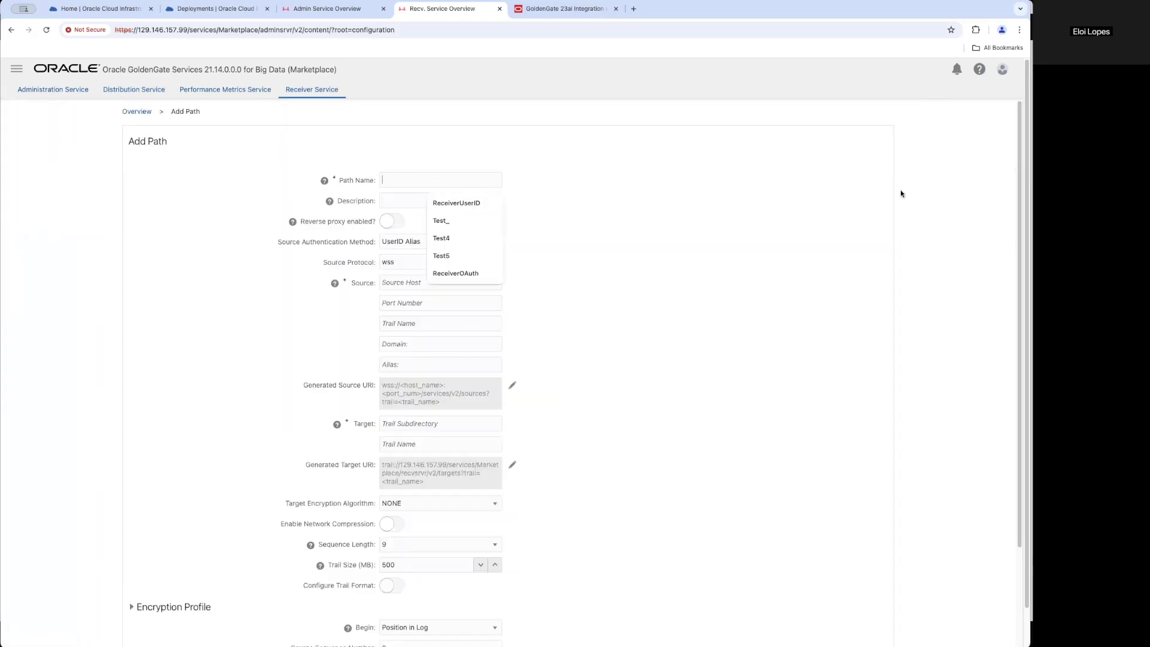
key("Down")
key("Return")
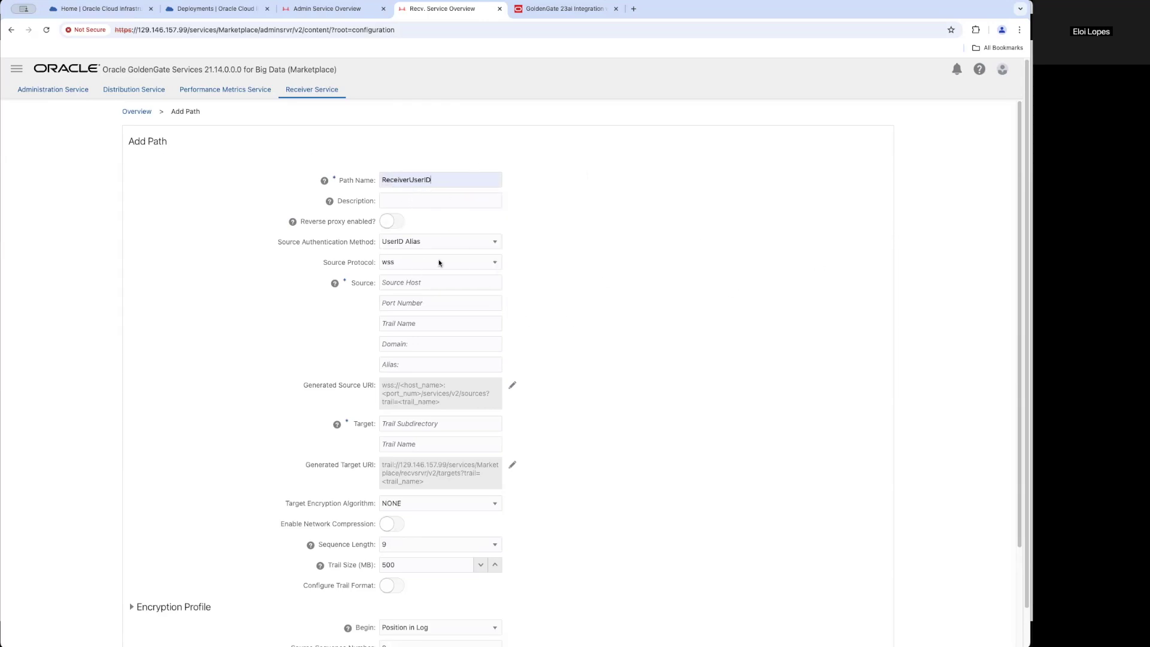
Set the path's source host to the hostname copied from the OCI_GG_IAM deployment's web address, and the source port to 443.
left_click(322, 7)
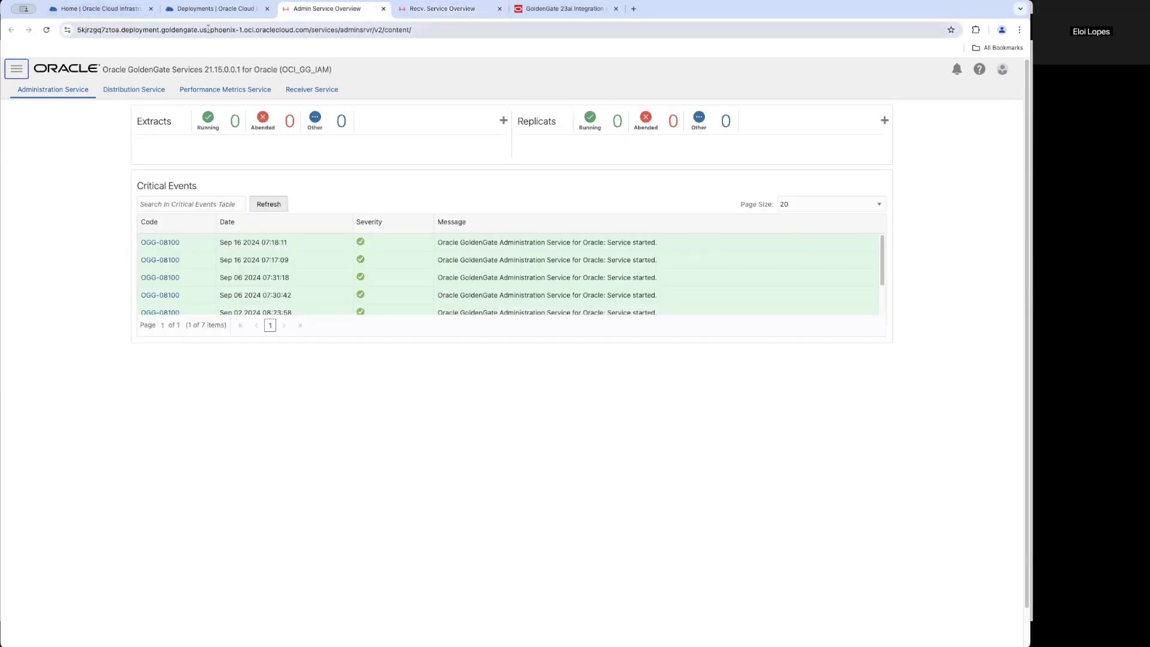
left_click(309, 29)
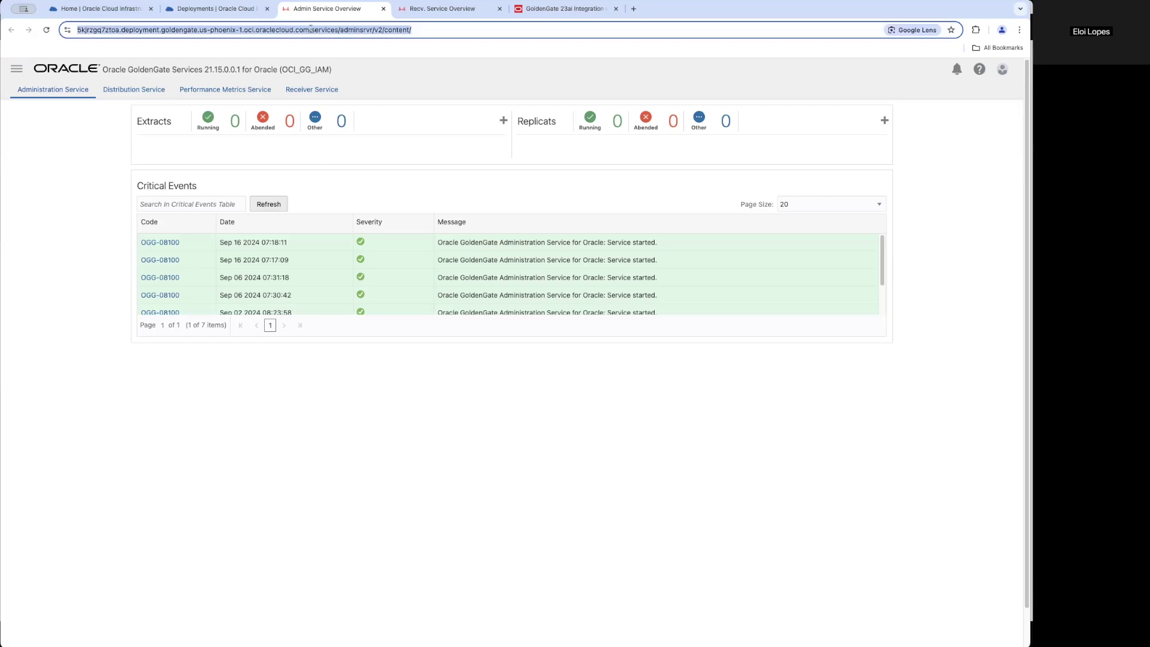
left_click(310, 29)
left_click_drag(332, 28, 99, 27)
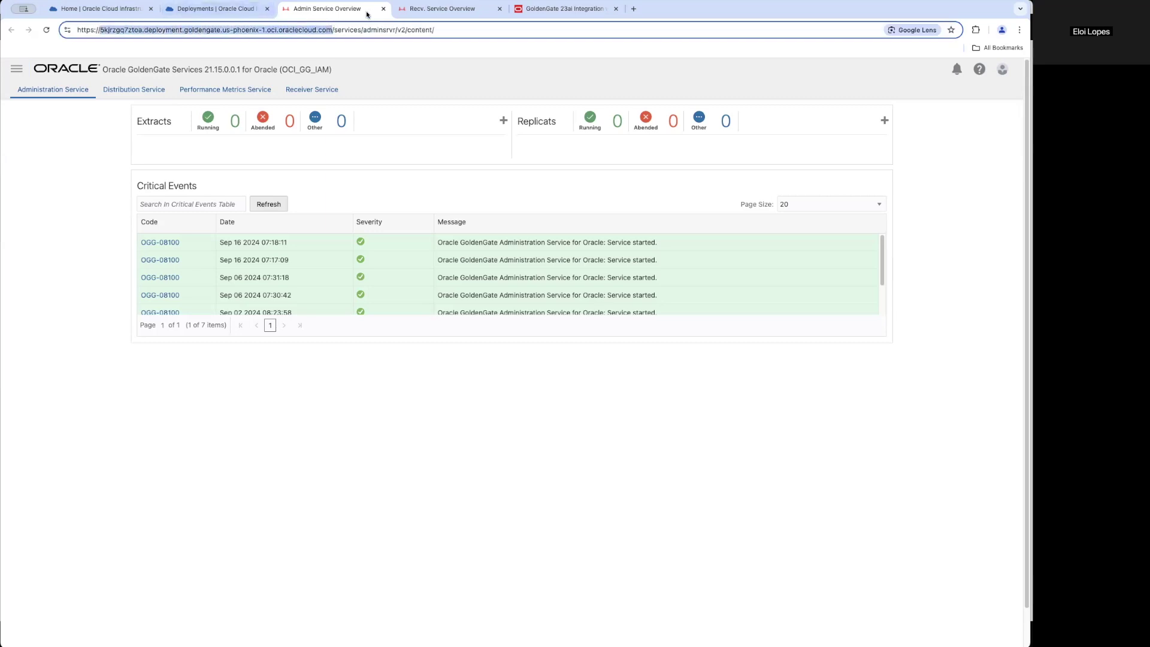
left_click(427, 10)
left_click(414, 280)
left_click(493, 323)
left_click(398, 302)
key("Down")
key("Return")
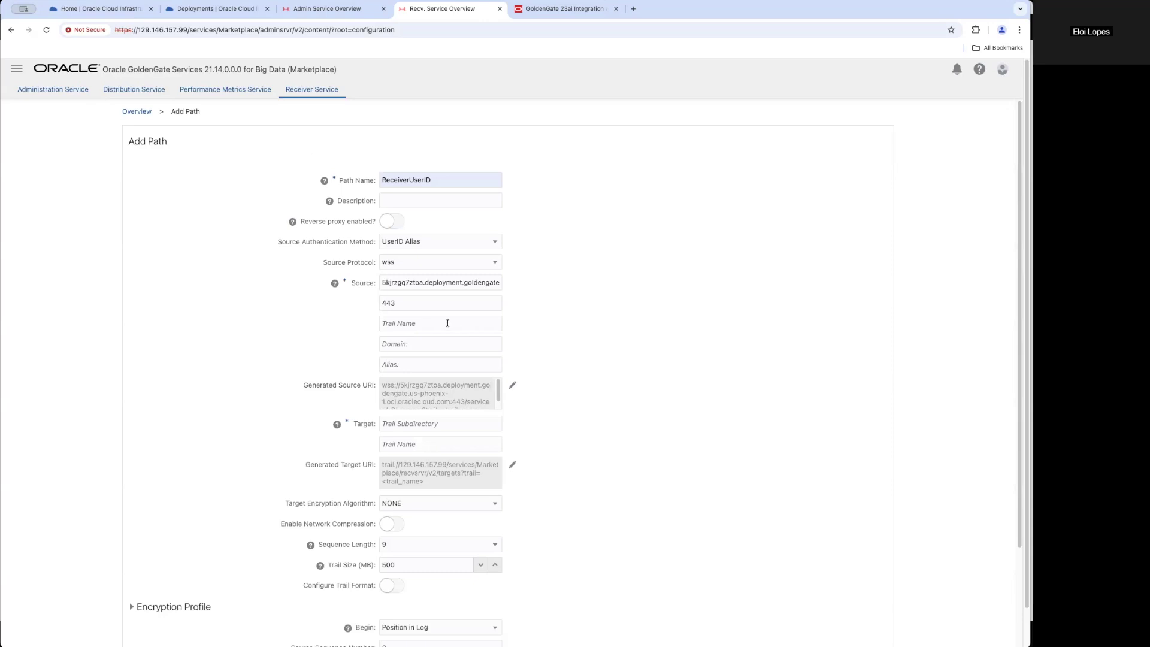
Set the source trail name to A1, with domain OracleGoldenGate and alias iam.
type("A")
left_click(409, 343)
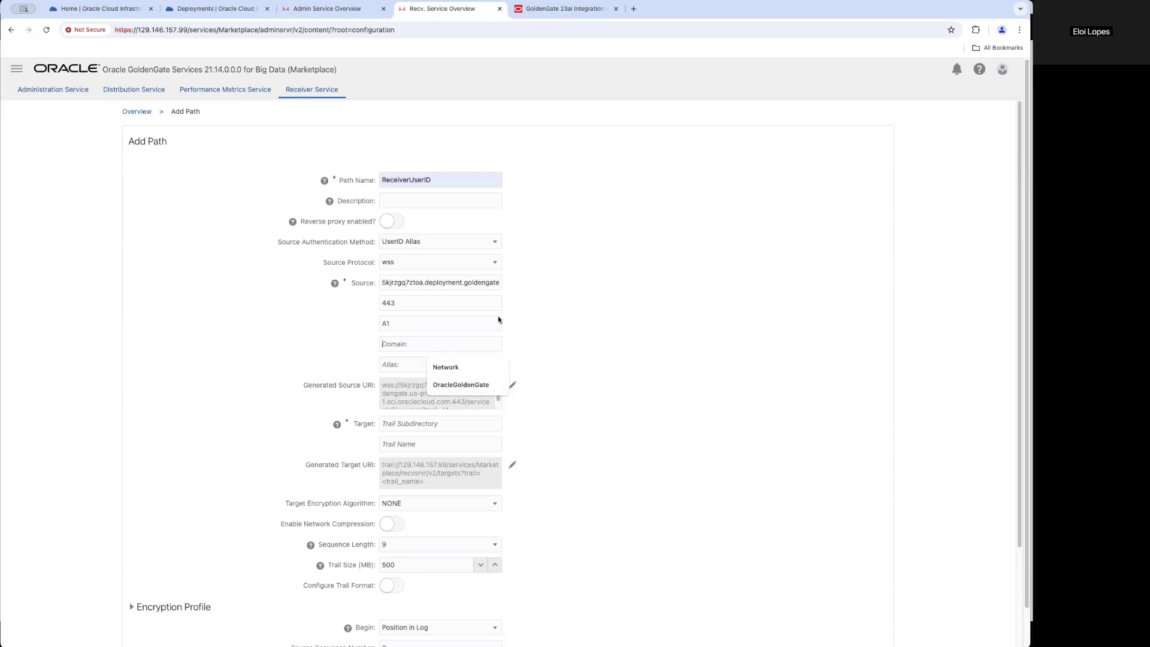
left_click(456, 357)
left_click(406, 343)
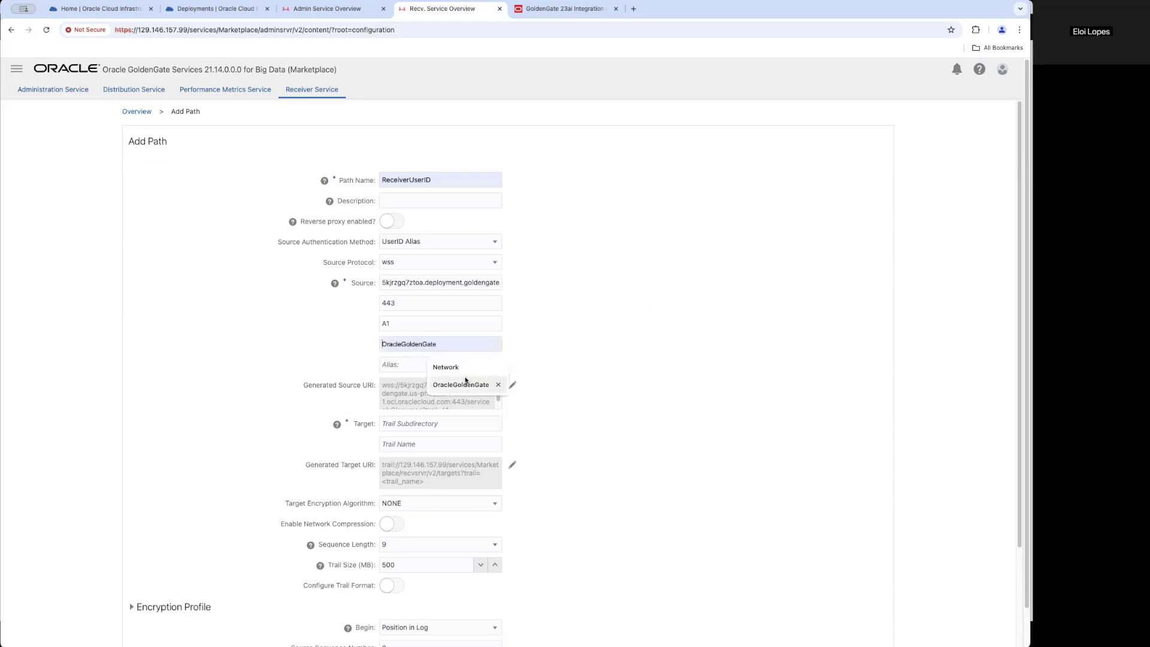
left_click(470, 384)
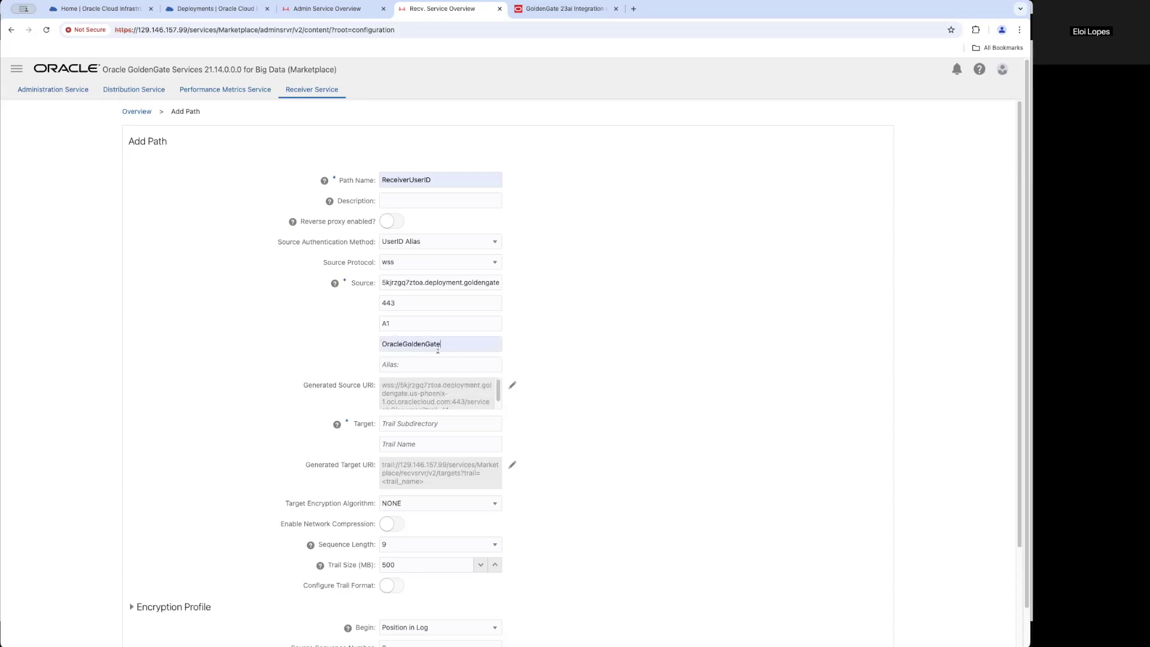
left_click(414, 371)
left_click(488, 403)
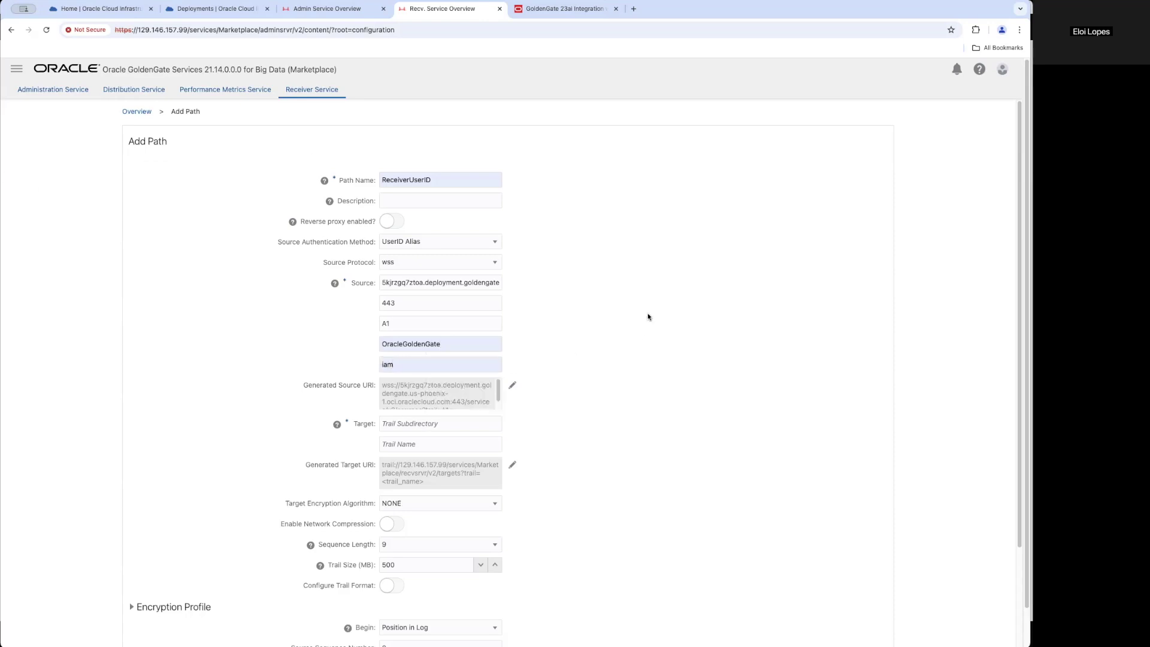
Set the target trail name to A1 and create the ReceiverUserID path without starting it.
scroll(435, 320, "down", 2)
left_click(451, 382)
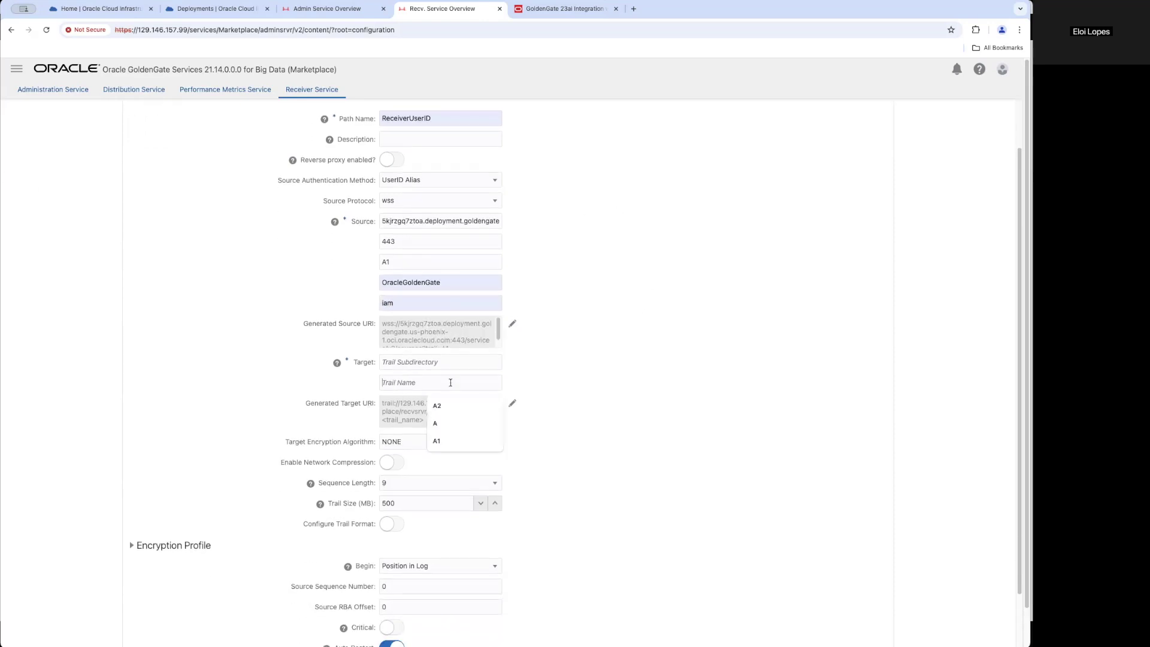
left_click(447, 440)
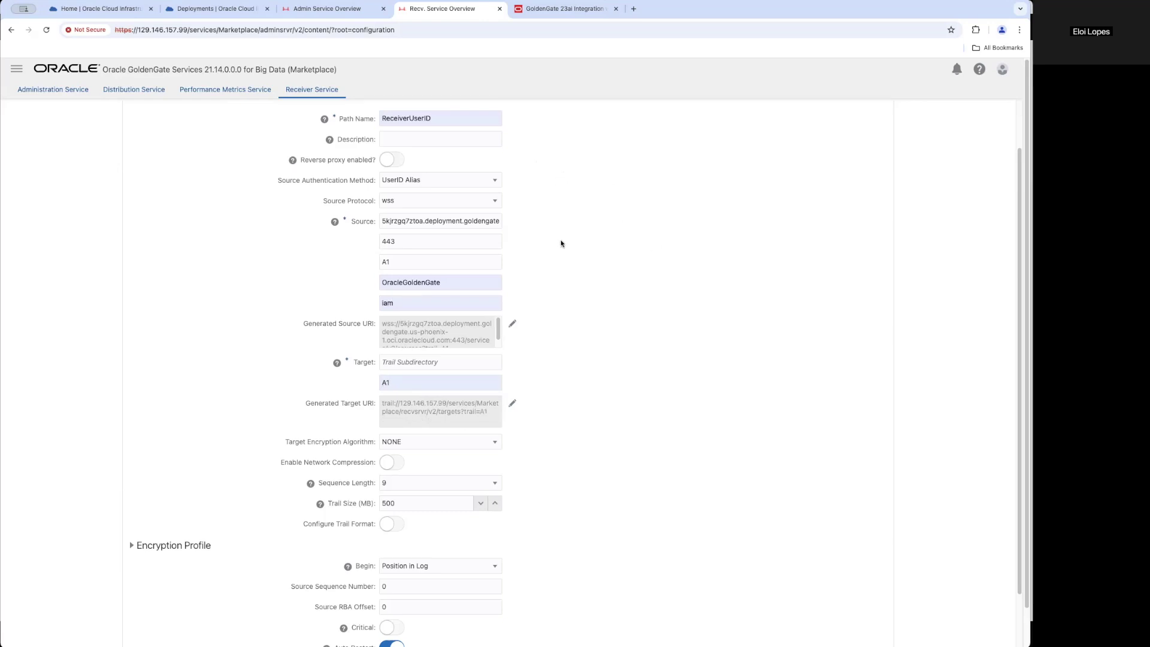
scroll(544, 208, "down", 5)
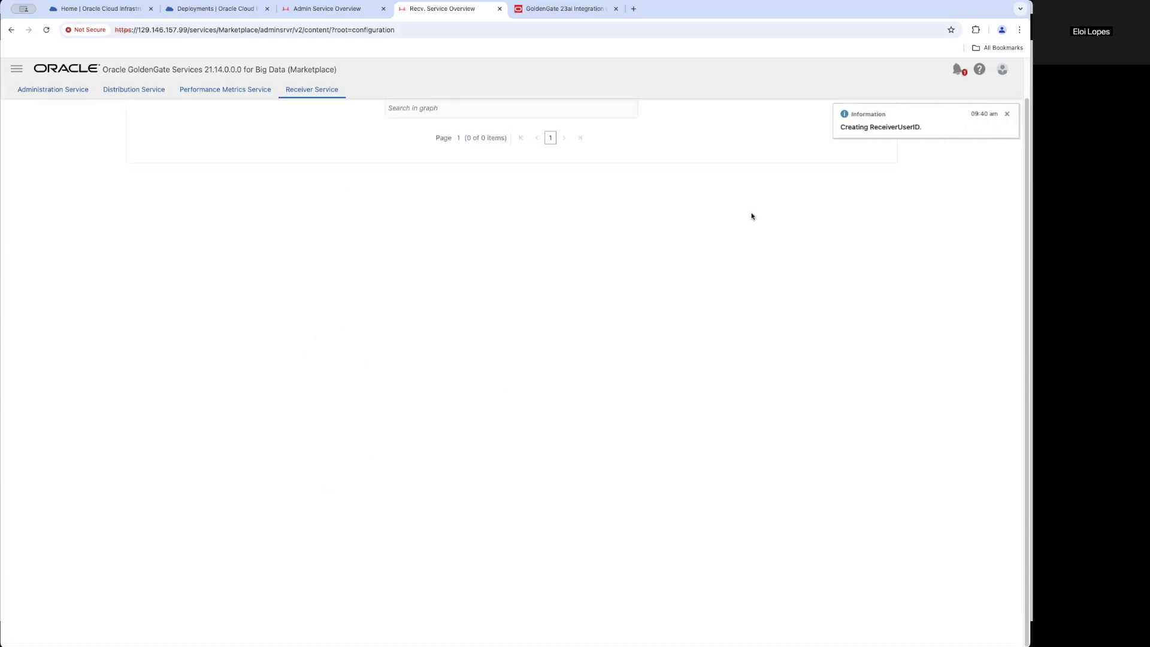
Review and clear the Receiver Service notifications left after creating the path.
left_click(1007, 113)
left_click(957, 70)
left_click(863, 148)
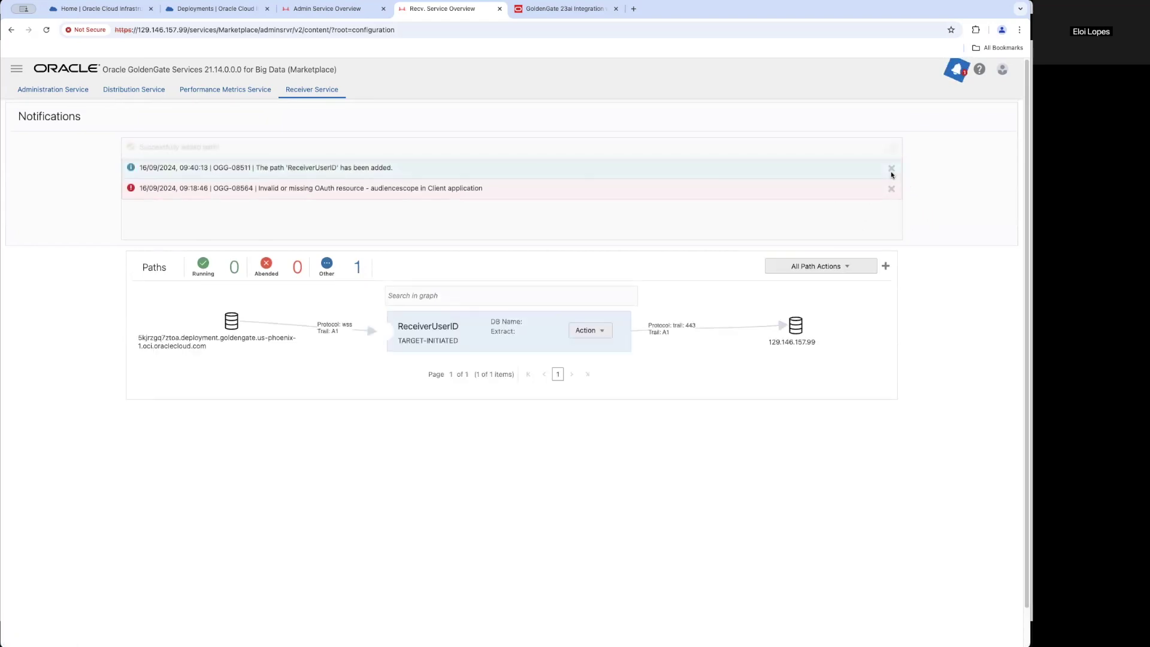
left_click(891, 168)
left_click(892, 147)
left_click(957, 70)
Start the ReceiverUserID path and check the status of its start request in the notifications.
left_click(596, 184)
left_click(595, 218)
left_click(566, 421)
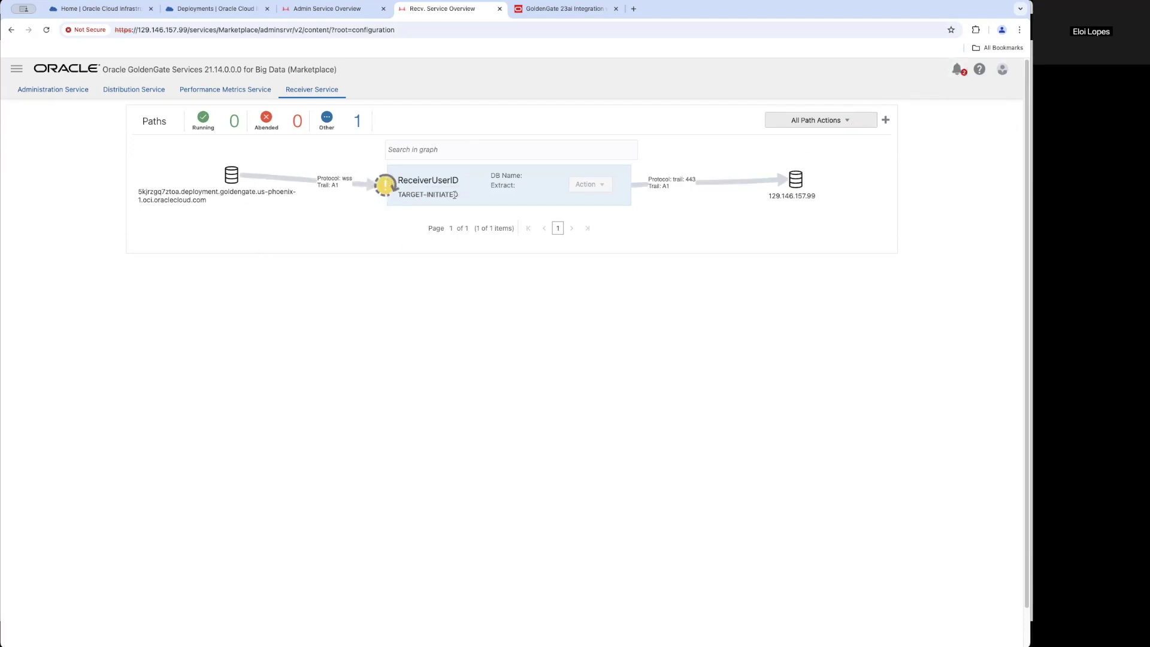
left_click(955, 71)
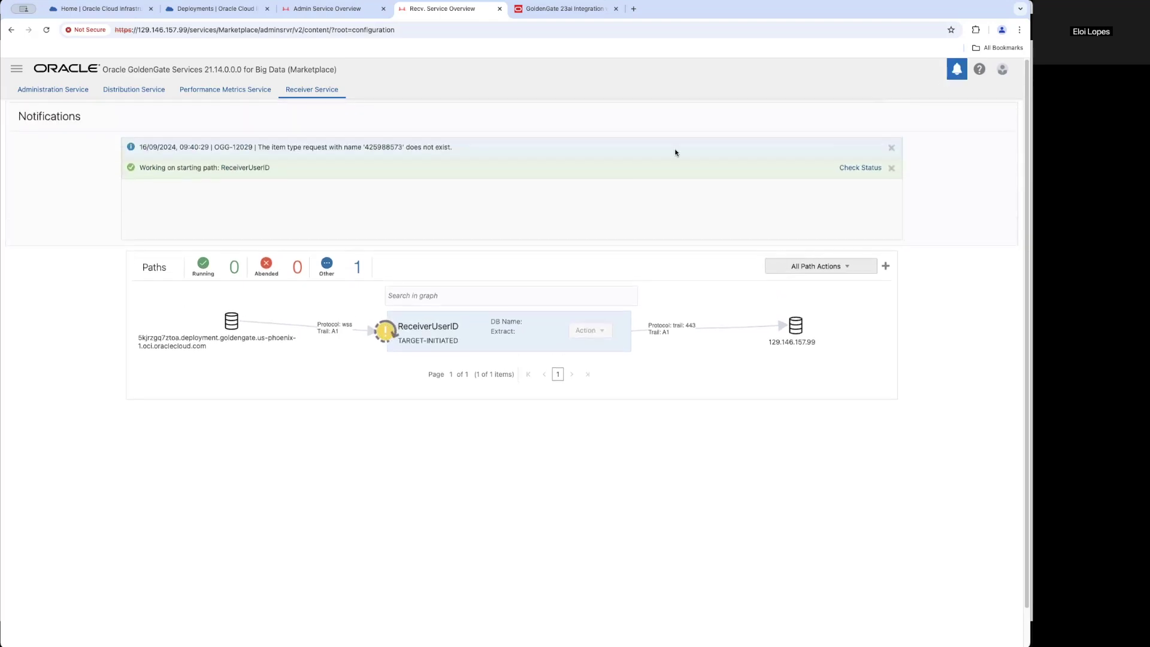
left_click(860, 168)
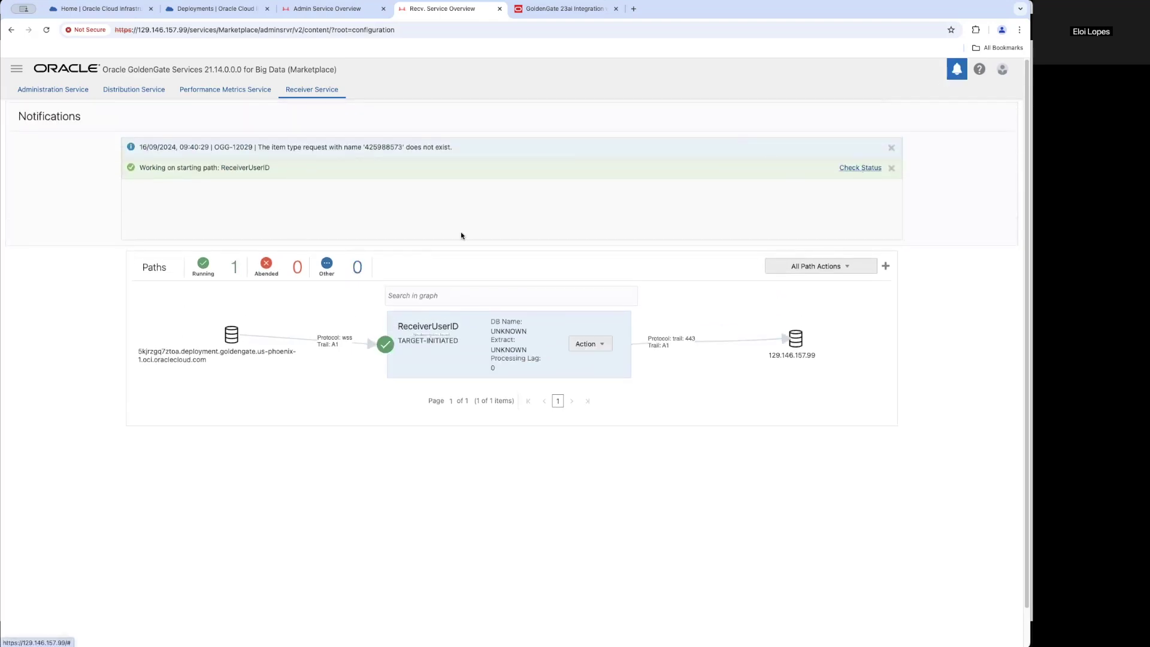
Dismiss the remaining Receiver Service notifications and hide the notification list.
left_click(892, 147)
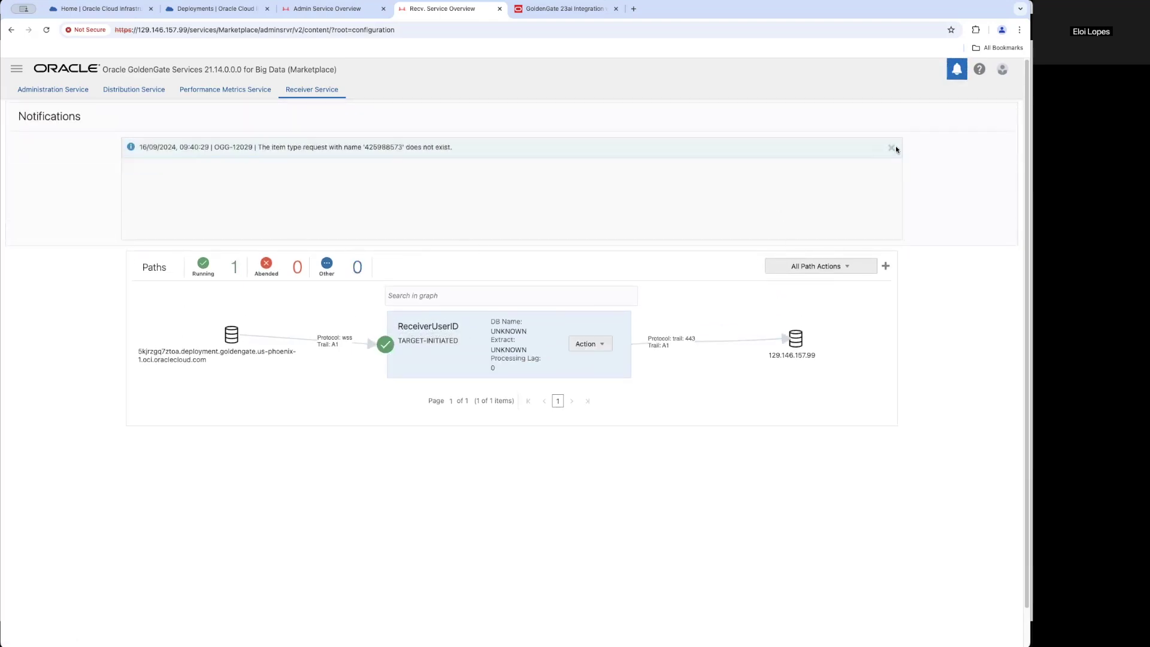
left_click(892, 147)
left_click(955, 70)
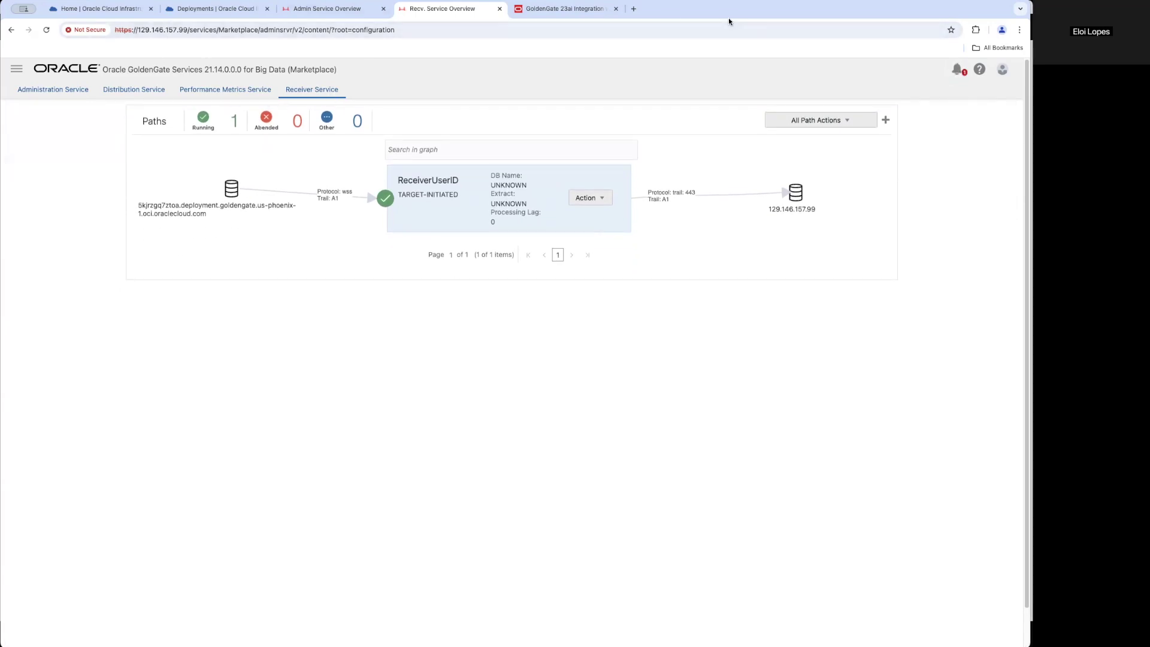
left_click(553, 9)
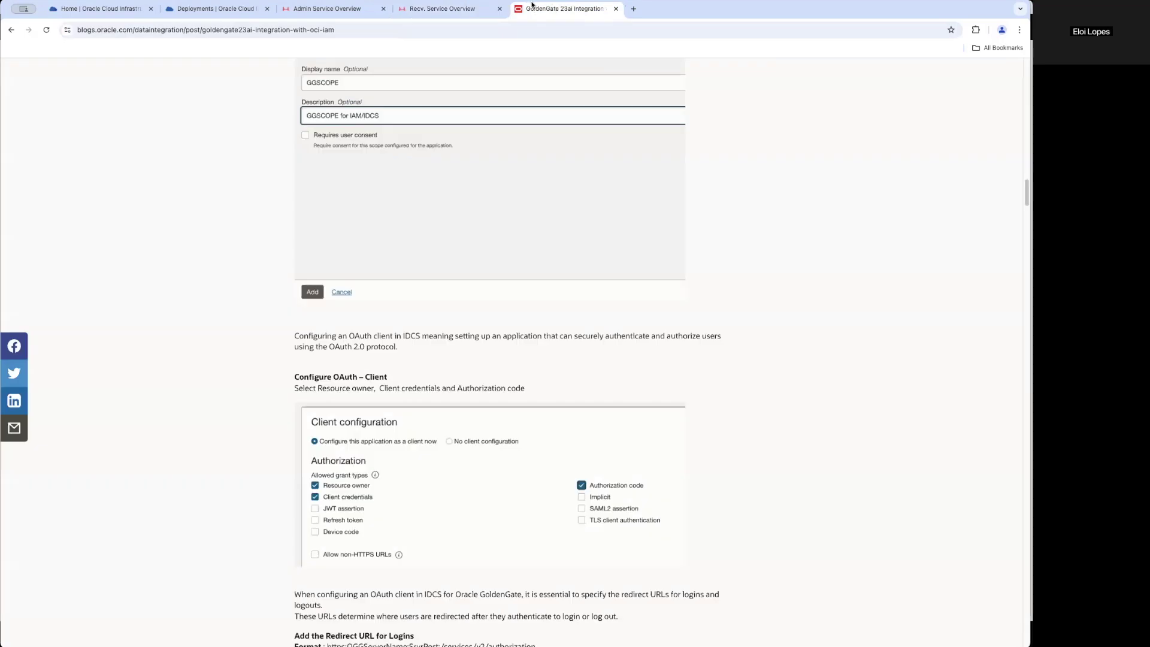
left_click(454, 8)
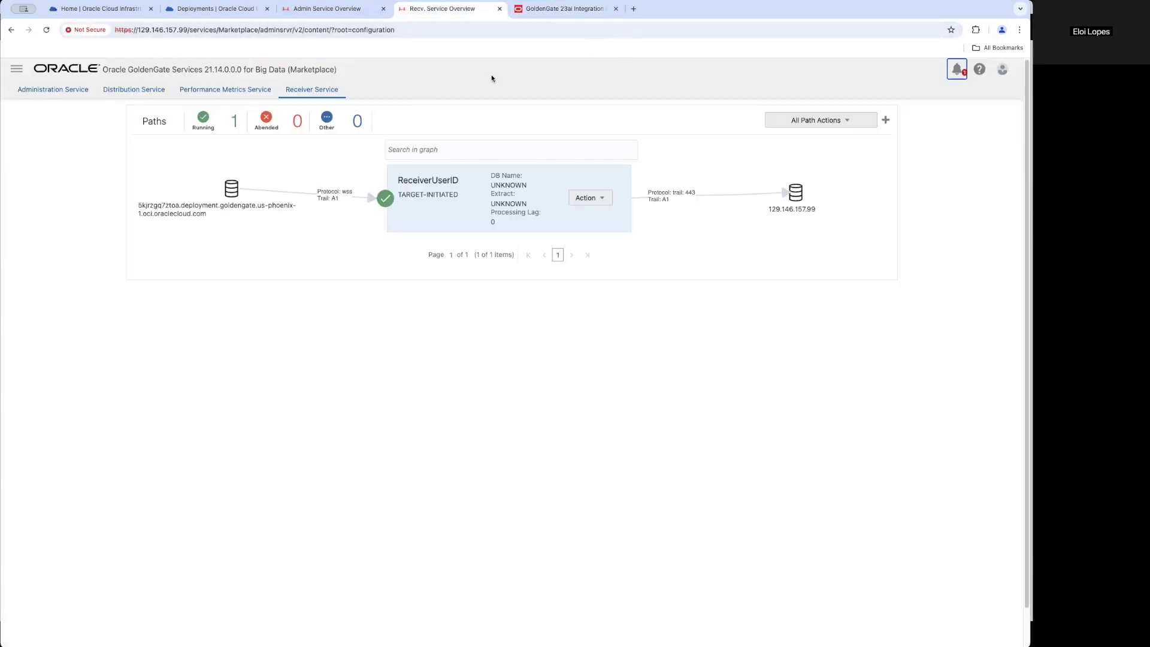
left_click(170, 27)
left_click(185, 29)
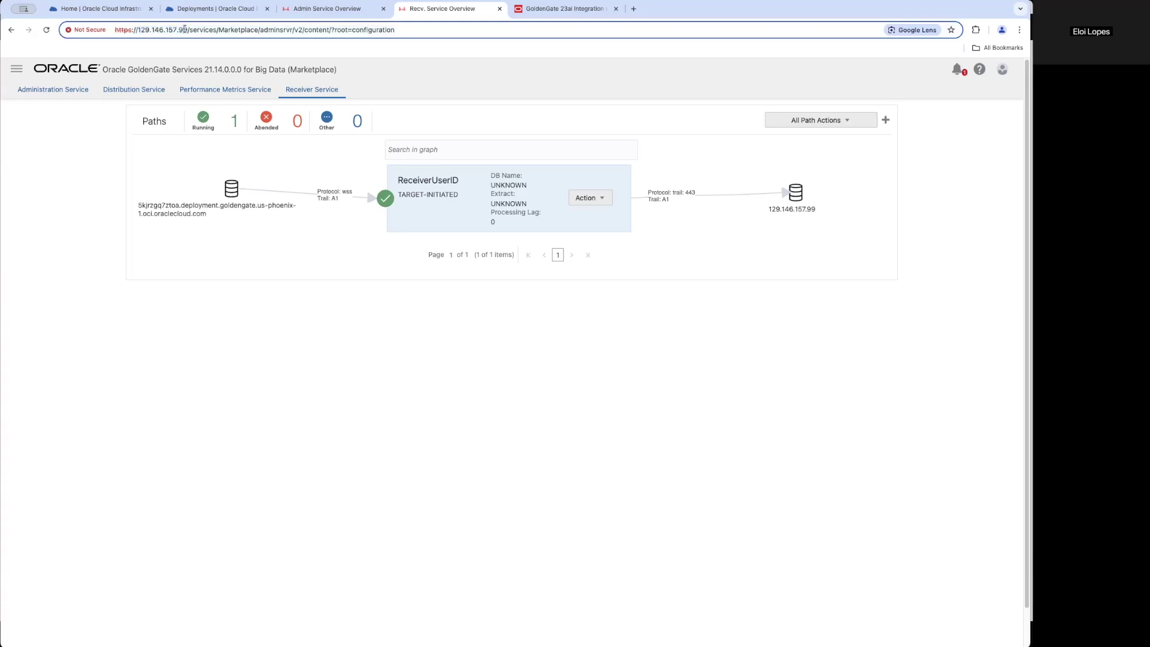
left_click_drag(187, 28, 115, 29)
key("ctrl+c")
left_click(633, 8)
key("ctrl+v")
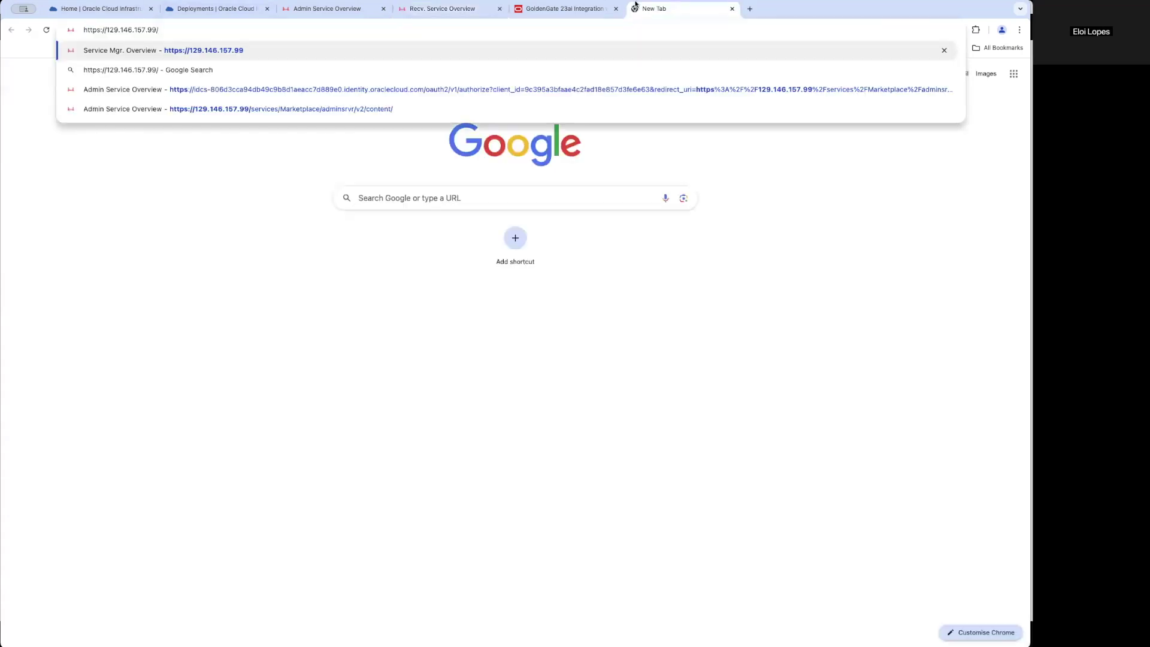
key("Return")
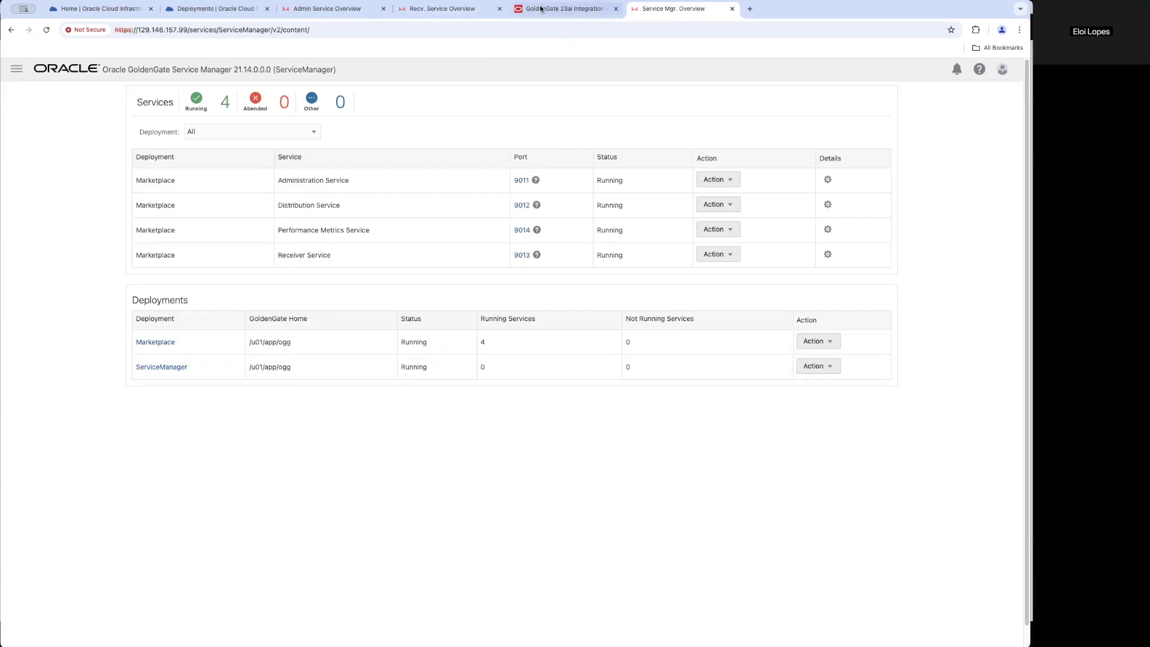
Examine the settings of IDCS_Profile among the ServiceManager deployment's authorization profiles.
left_click(167, 372)
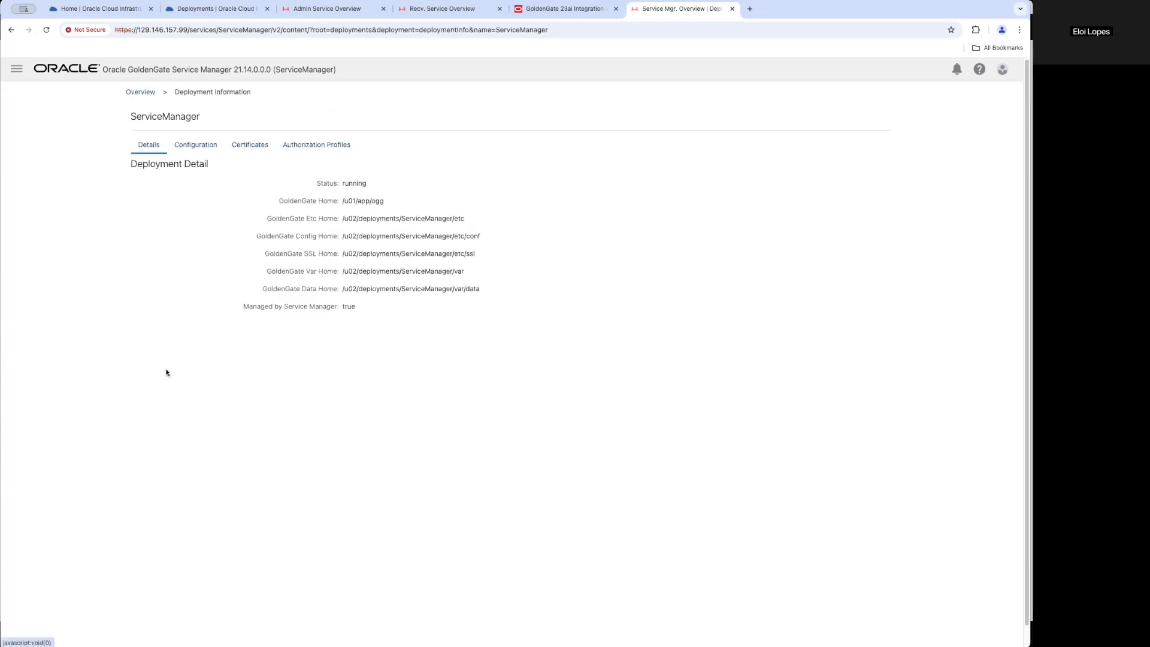
left_click(317, 148)
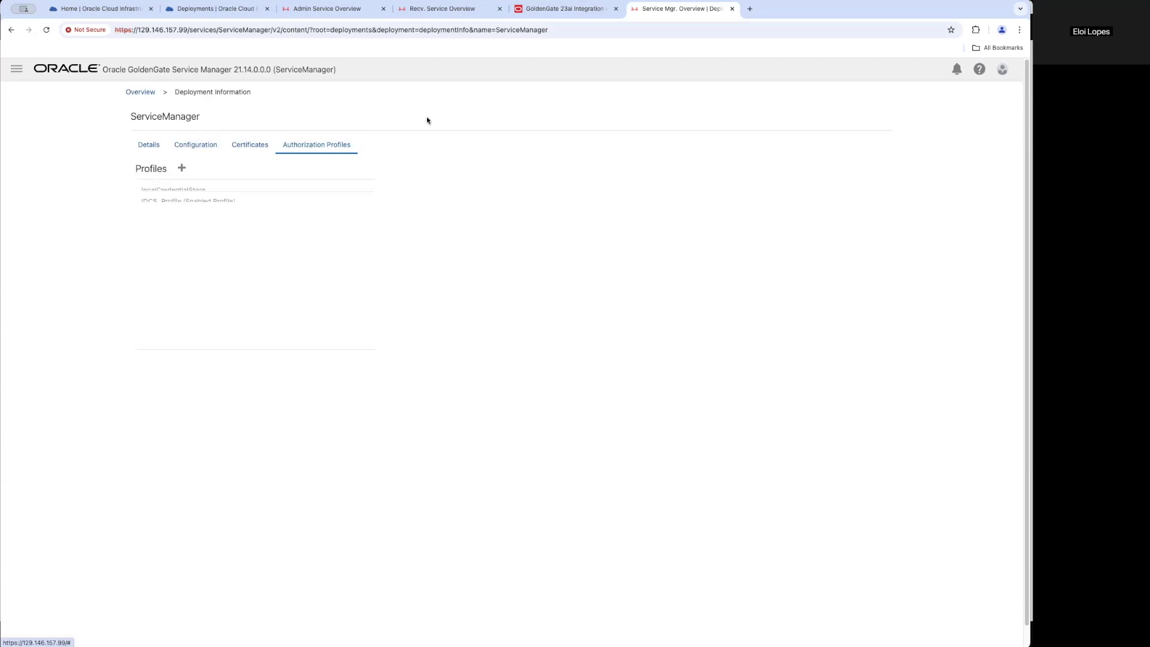
left_click(155, 212)
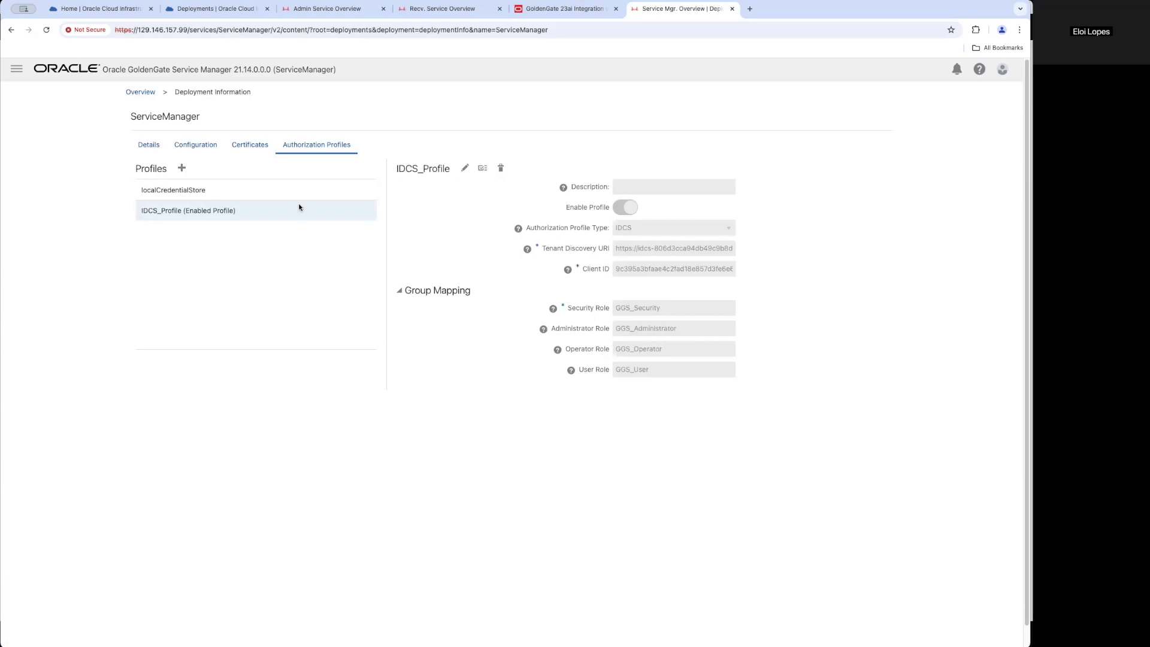
View the list of authorization profiles of the Marketplace deployment.
left_click(149, 94)
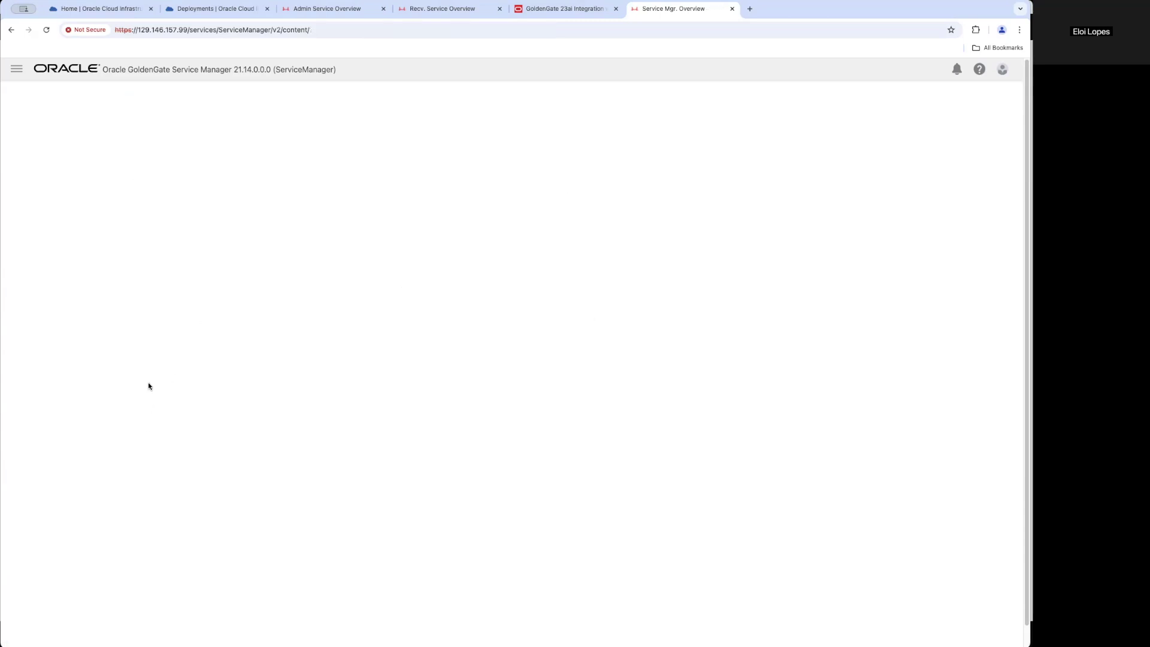
left_click(155, 342)
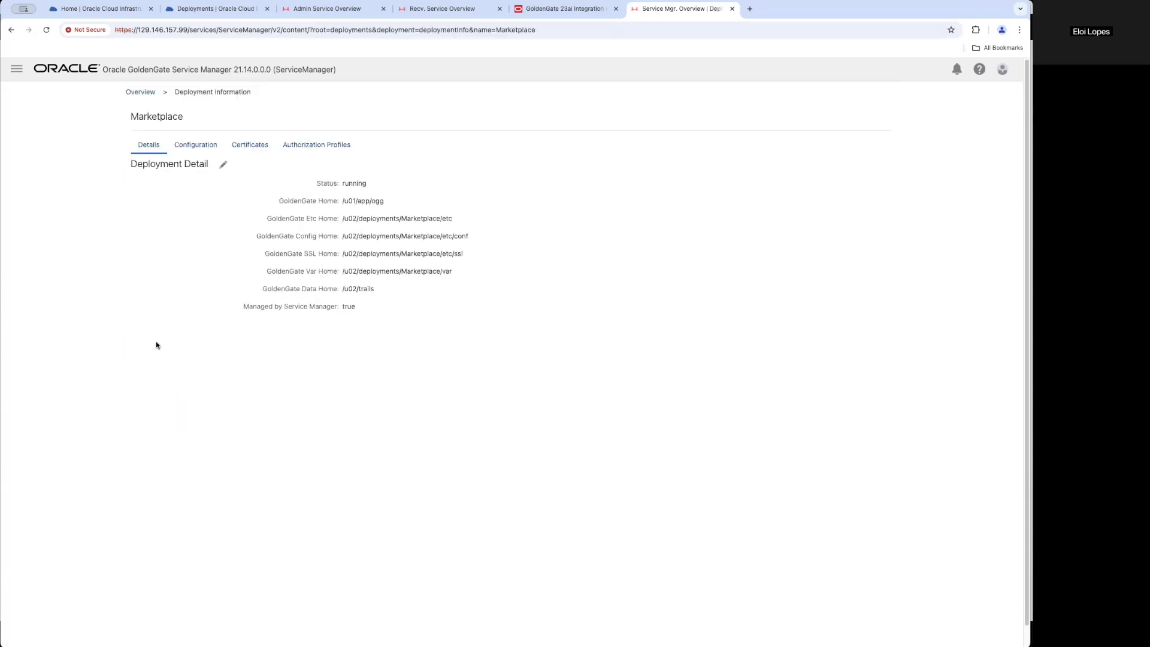
left_click(317, 145)
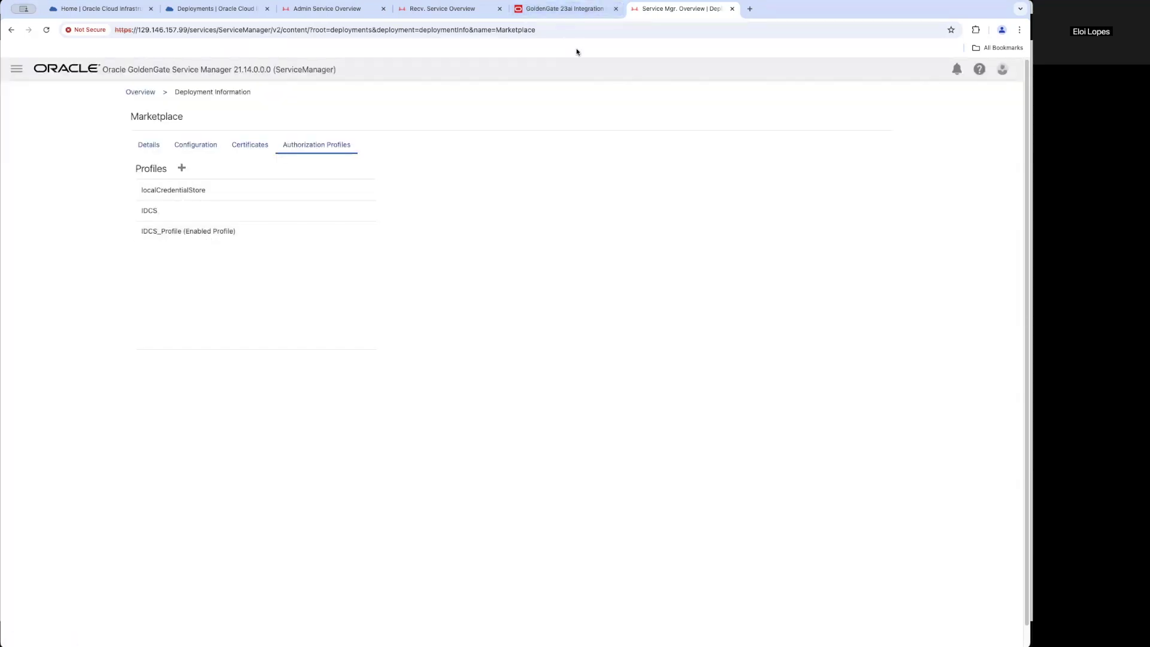
Return to the Marketplace Receiver Service overview and view the ReceiverUserID path between the two deployments.
left_click(328, 9)
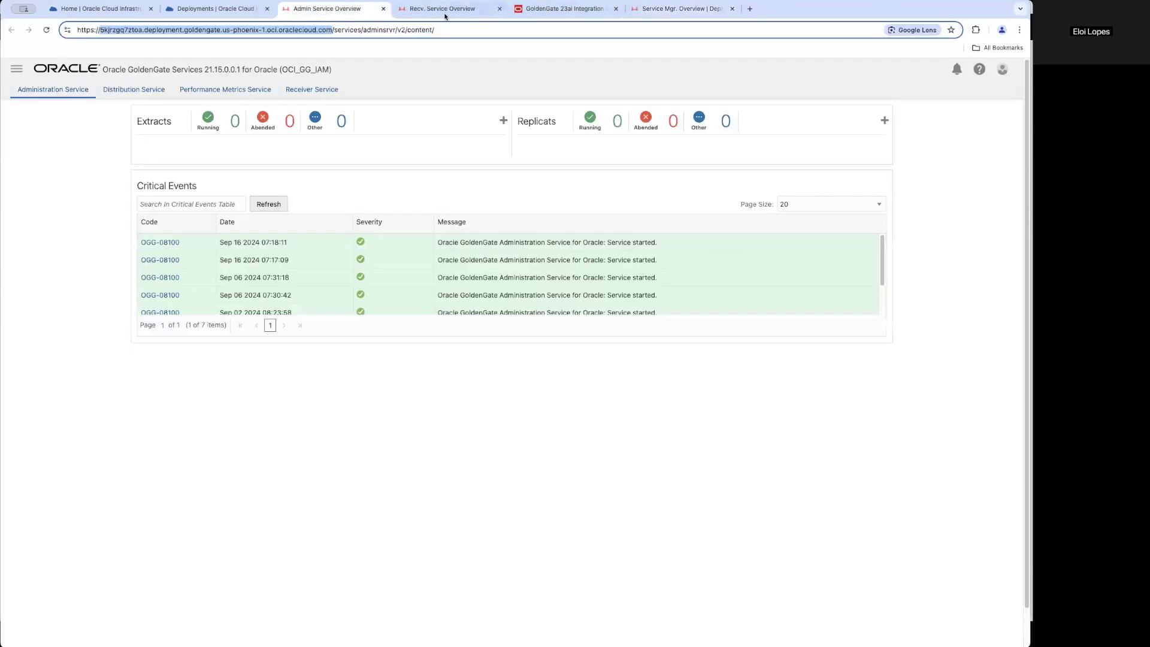
left_click(442, 9)
left_click(203, 234)
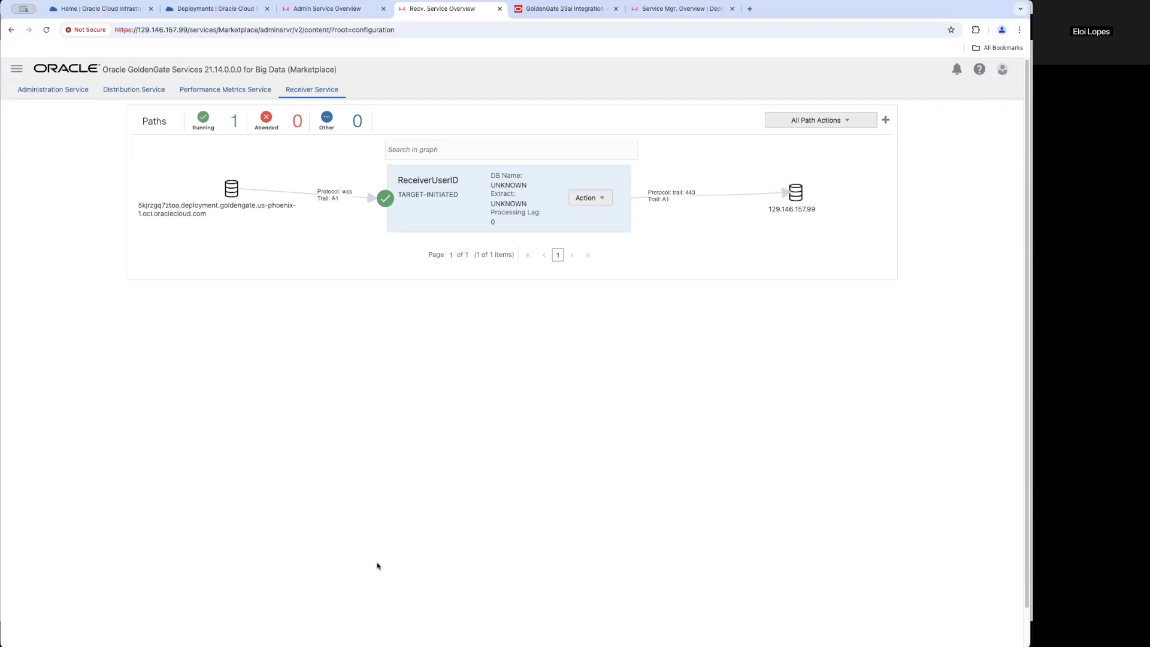
key("alt+Tab")
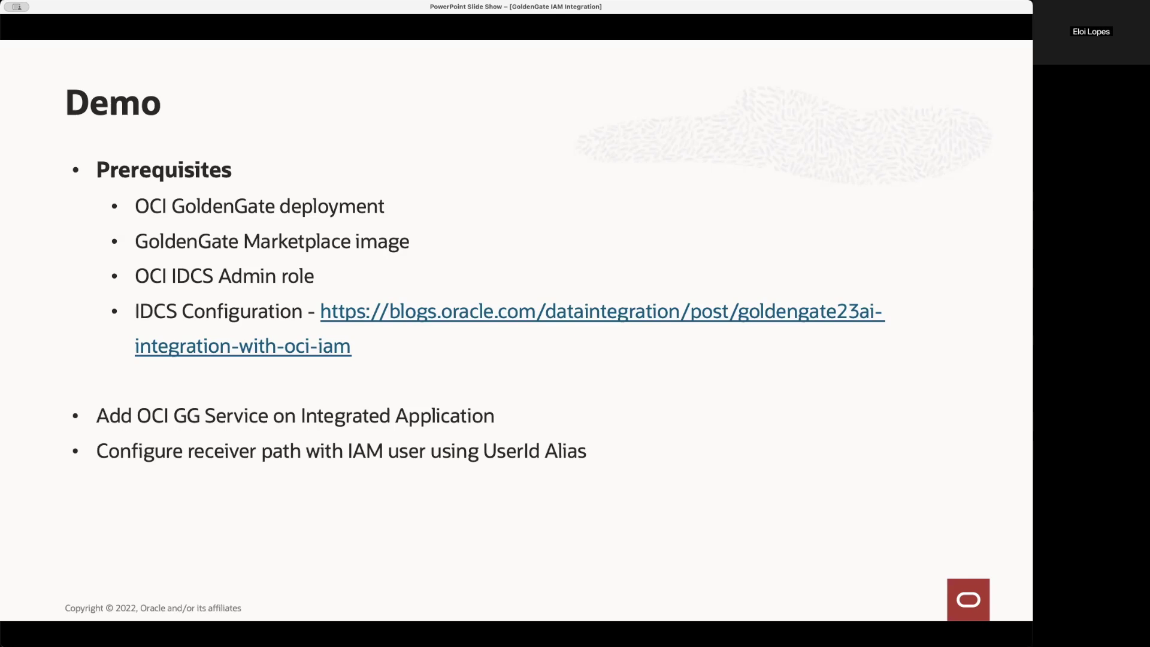
left_click(499, 468)
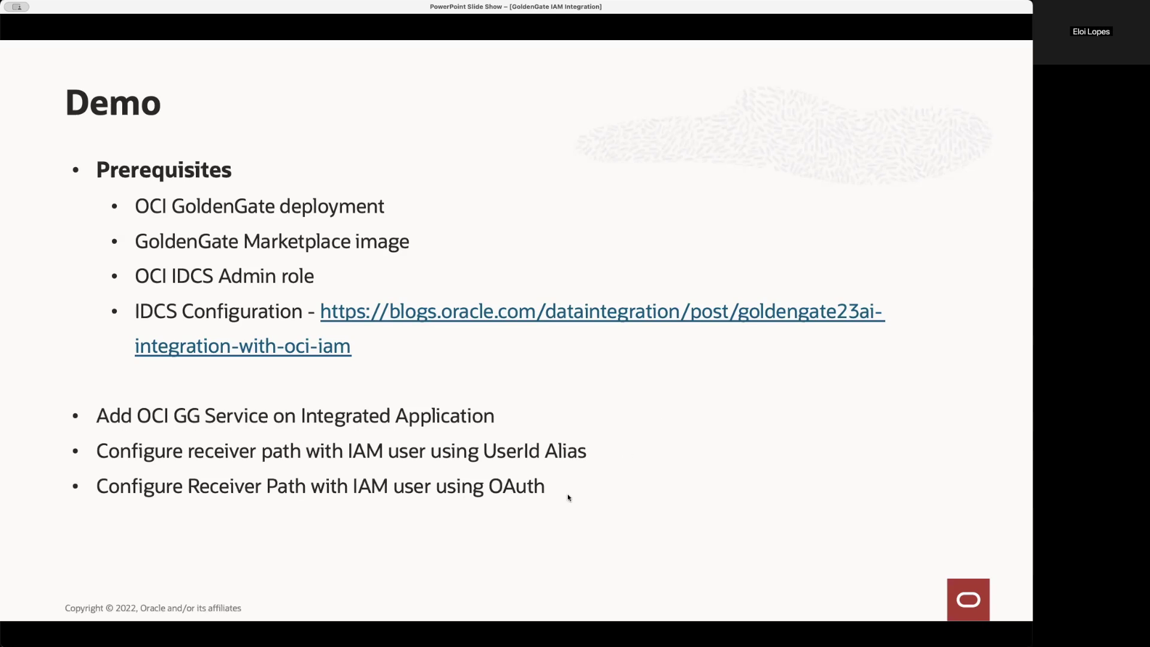
key("super+Tab")
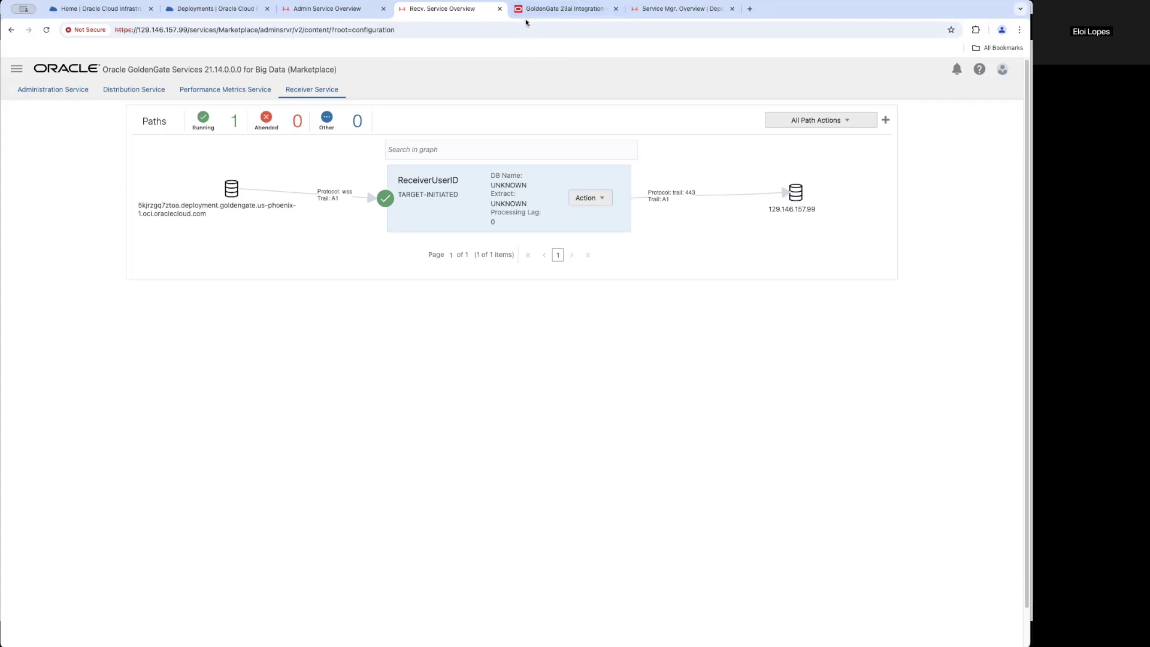
Start a new receiver path named ReceiverOAuth with OAuth as its source authentication method.
left_click(886, 121)
left_click(406, 179)
left_click(464, 274)
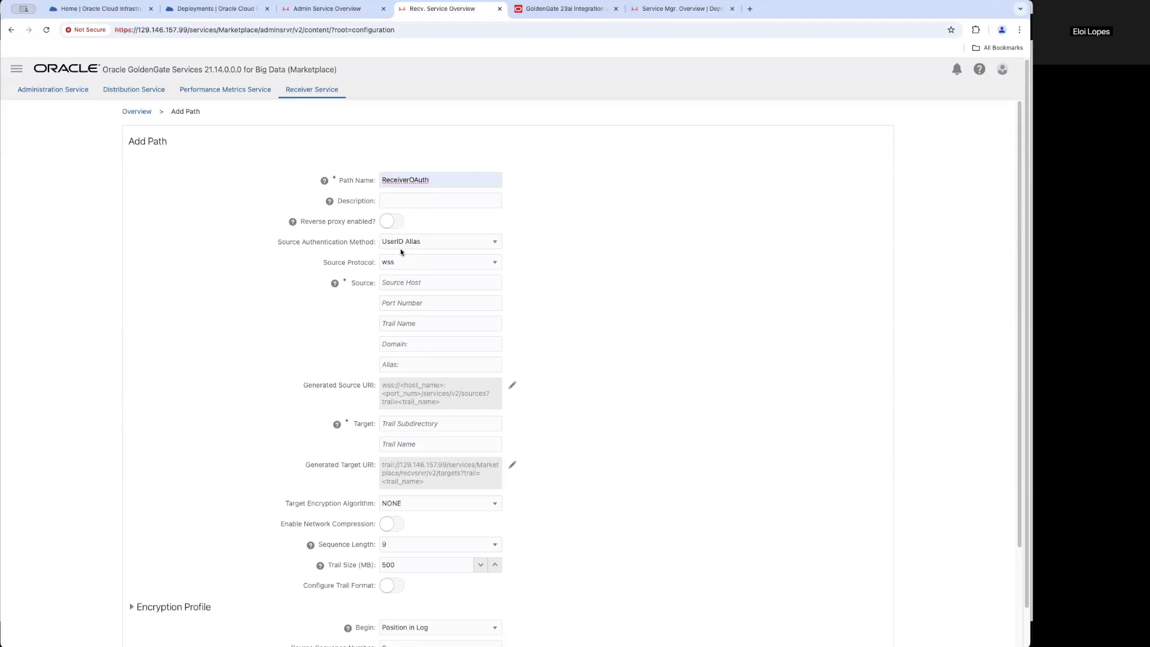
left_click(401, 243)
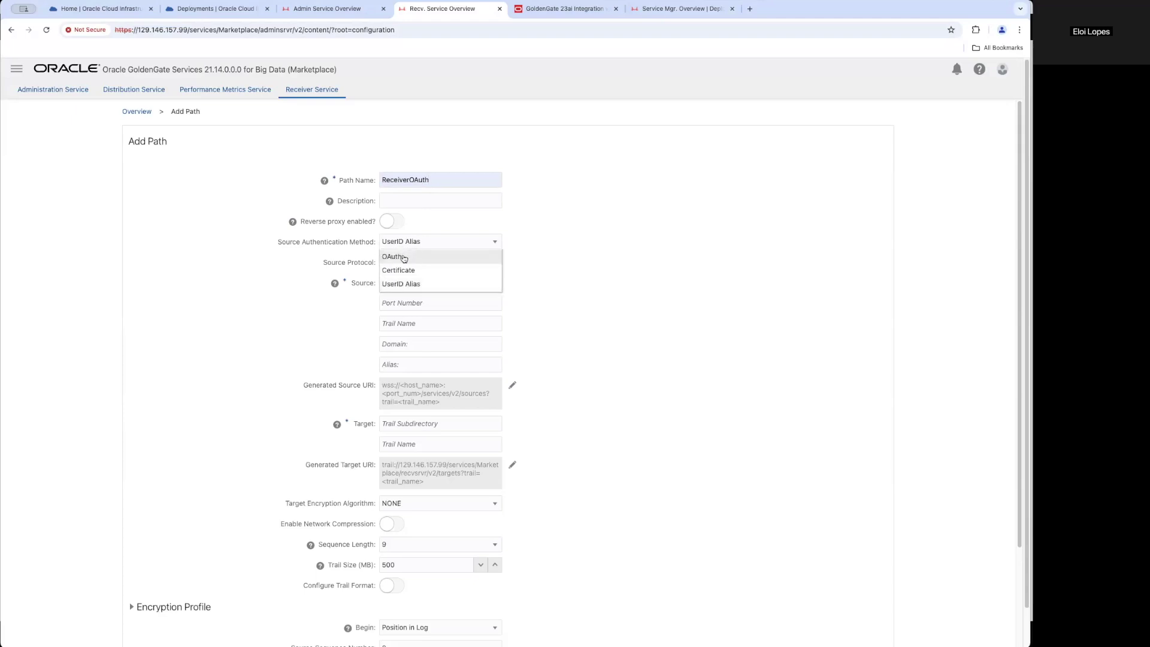
left_click(420, 257)
Set the source host to 5kjrzgq7ztoa.deployment.goldengate.us-phoenix-1.oci.oraclecloud.com and check the full host name.
left_click(441, 279)
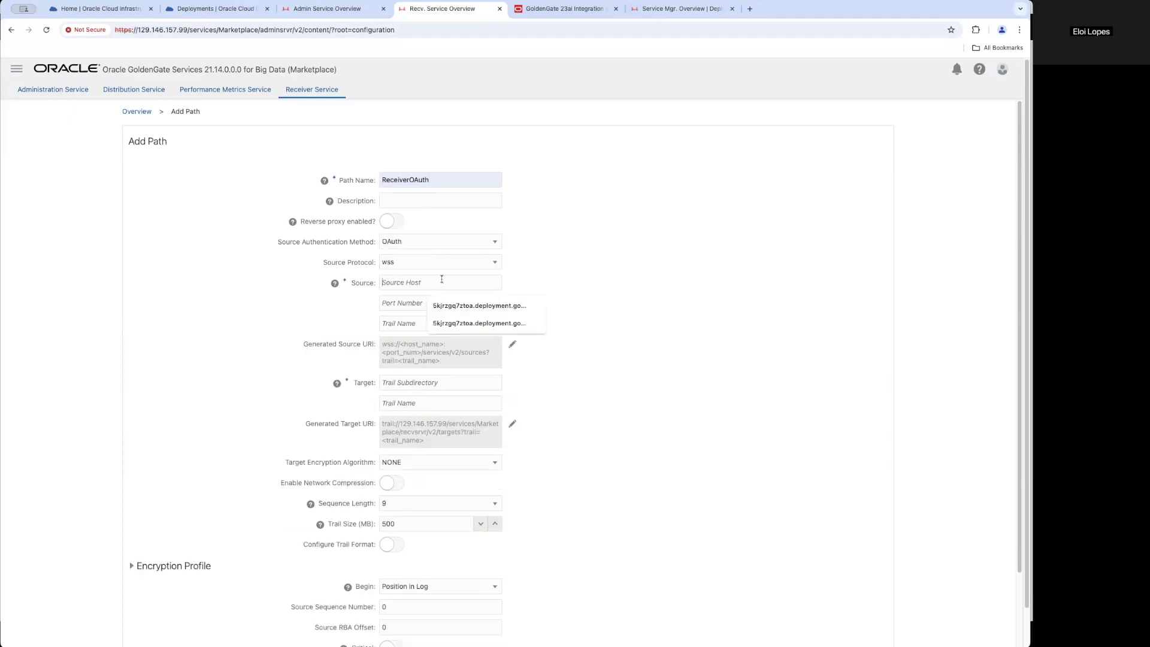
left_click(476, 304)
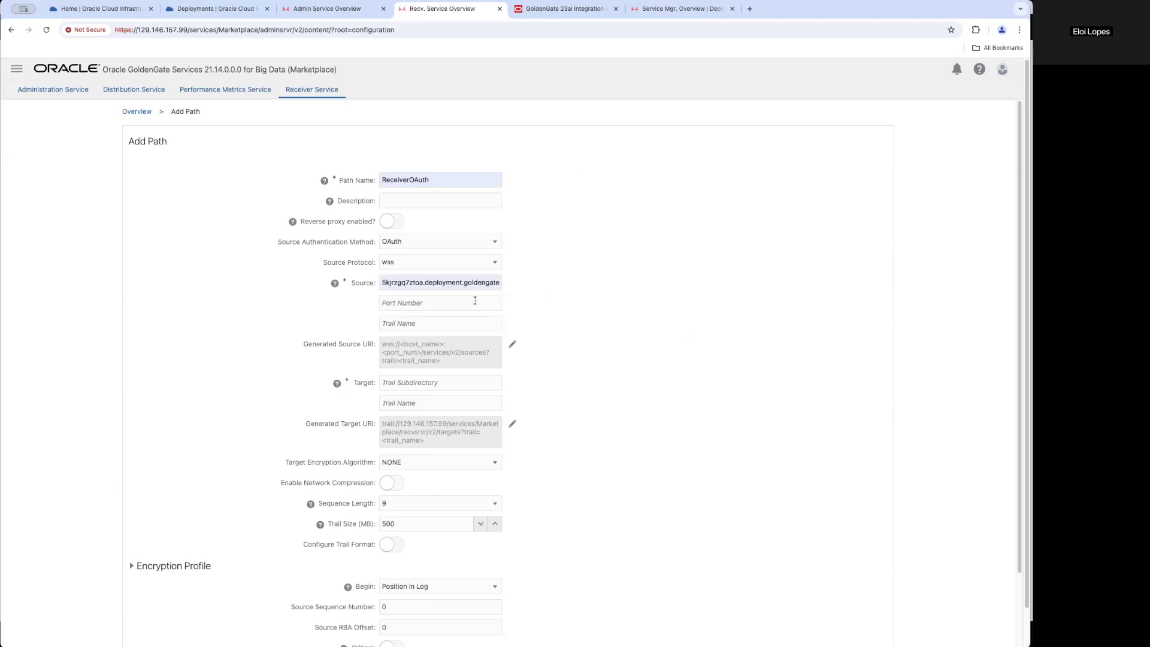
left_click(498, 282)
key("shift+Left")
key("shift+Left")
key("shift+Left")
key("shift+Left")
key("shift+Left")
key("shift+Left")
key("shift+Left")
key("shift+Left")
key("shift+Left")
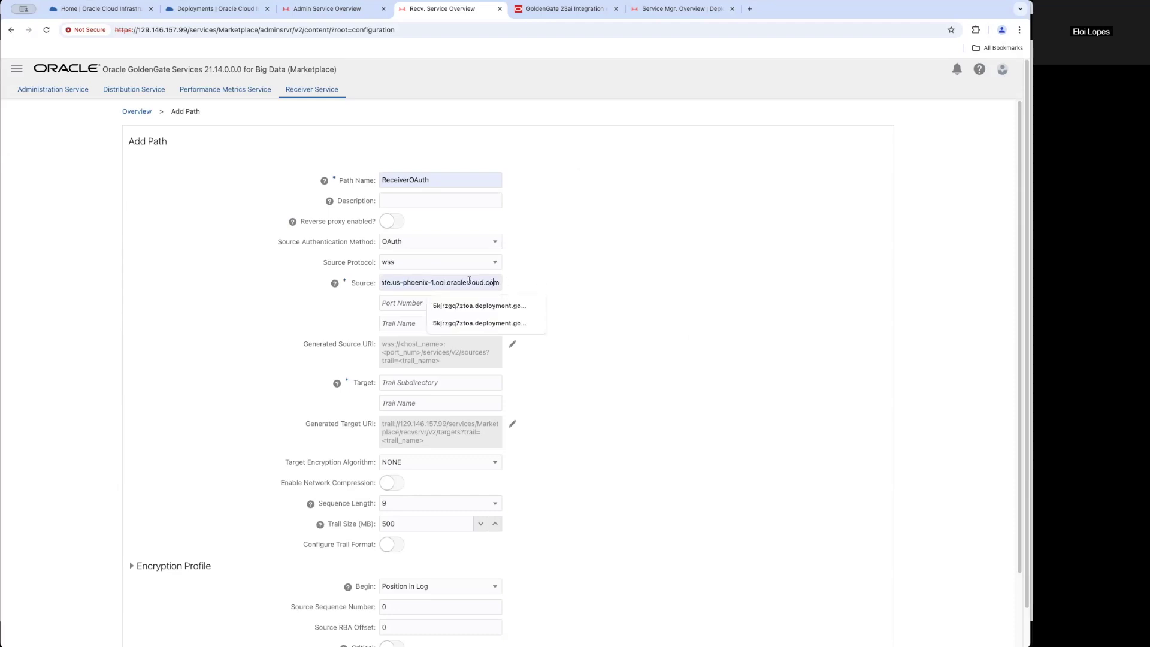
left_click(497, 281)
key("ctrl+a")
left_click(356, 273)
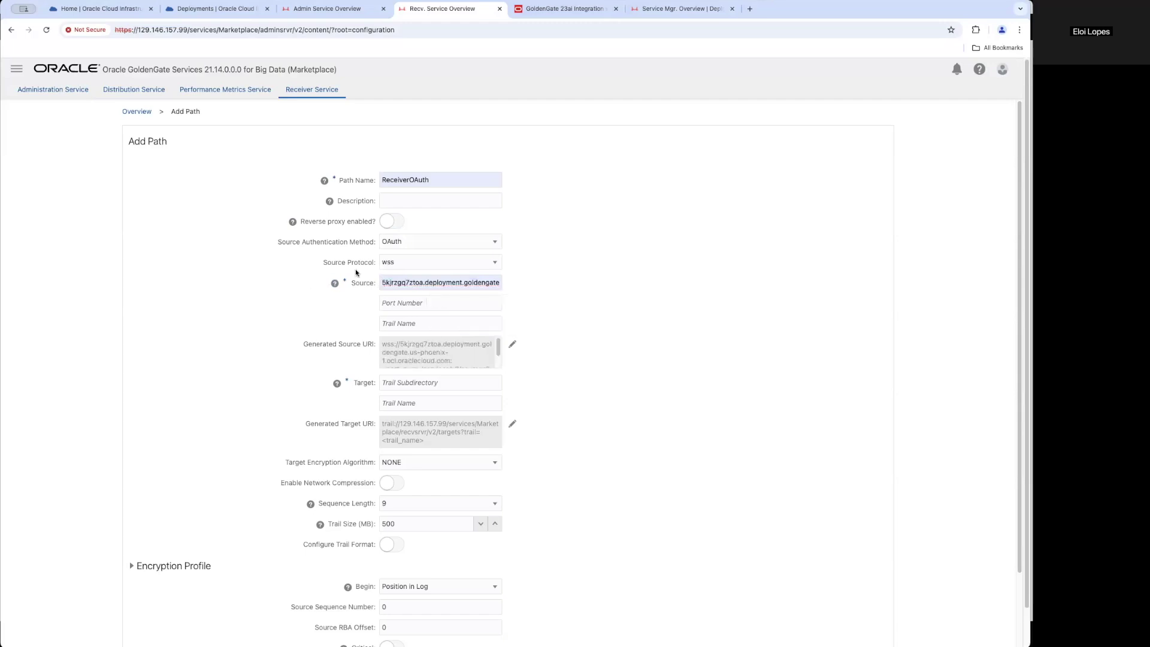
Set the source port to 443 and name both the source and target trails A2.
left_click(405, 304)
left_click(435, 328)
left_click(398, 324)
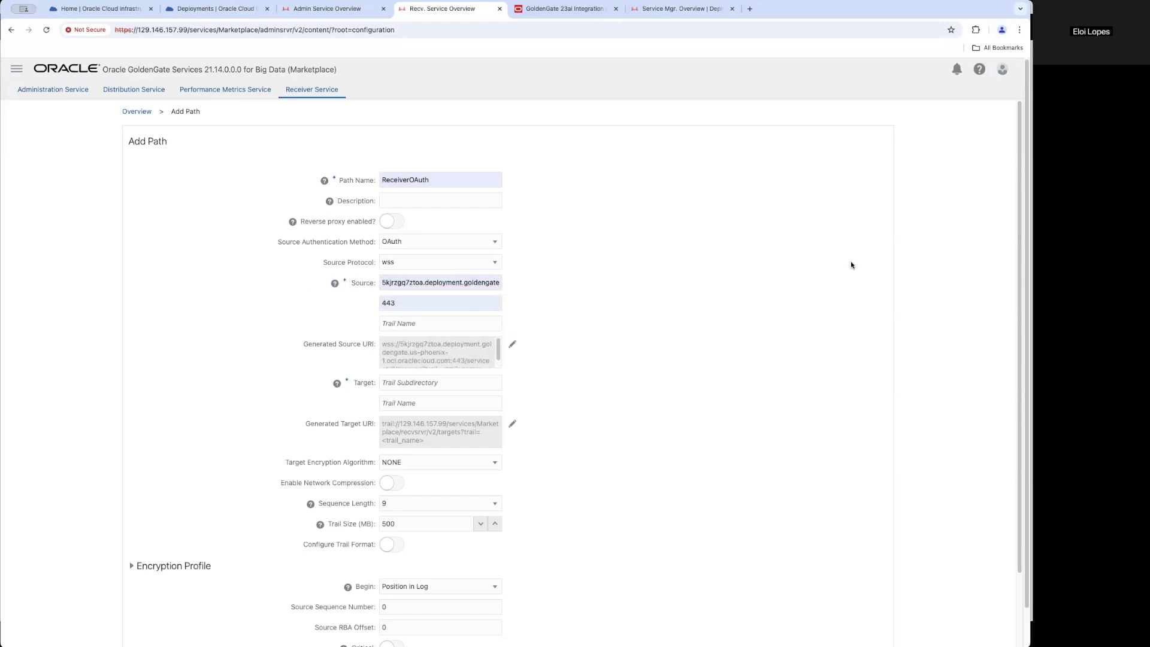
type("A2")
left_click(440, 408)
type("A2")
Create the ReceiverOAuth path without starting it.
left_click(740, 363)
scroll(426, 409, "down", 3)
left_click(366, 627)
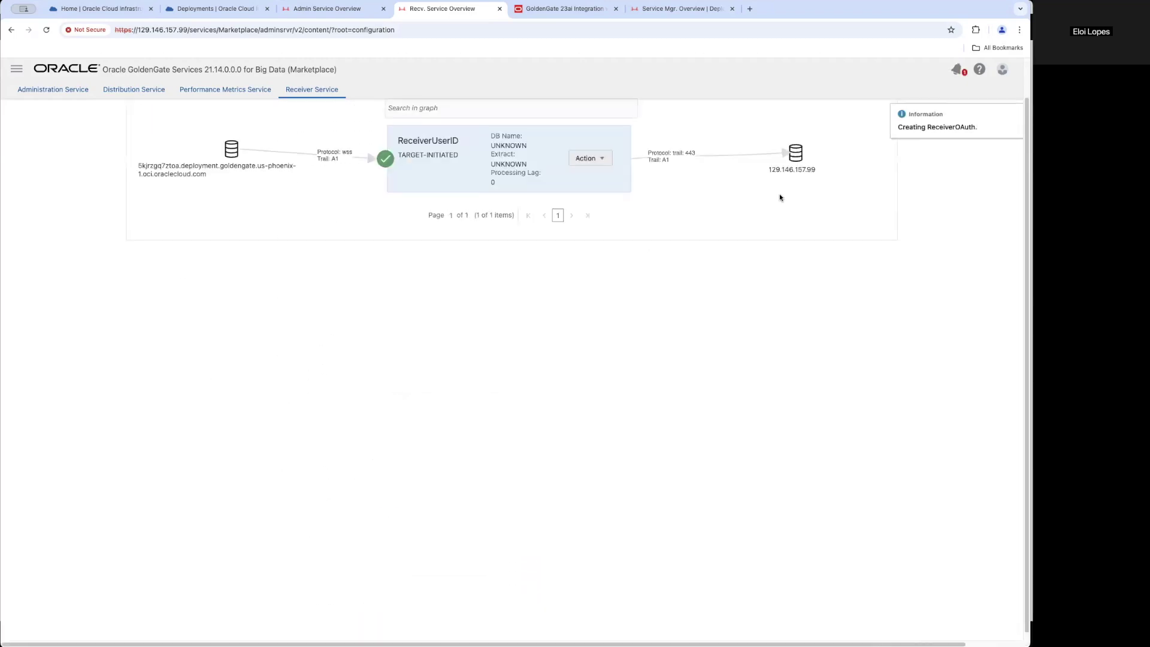
Check the notifications about the creation of the ReceiverOAuth path and close them.
left_click(1006, 116)
left_click(957, 70)
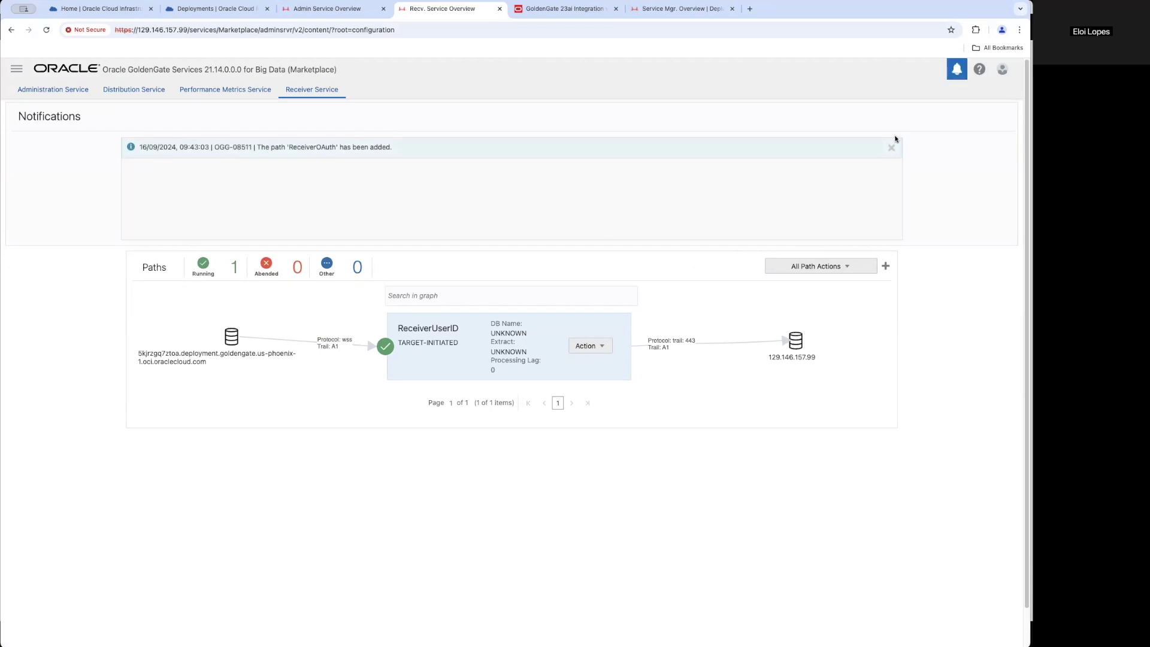
left_click(957, 70)
Start the ReceiverOAuth path and confirm the action.
left_click(592, 184)
left_click(580, 217)
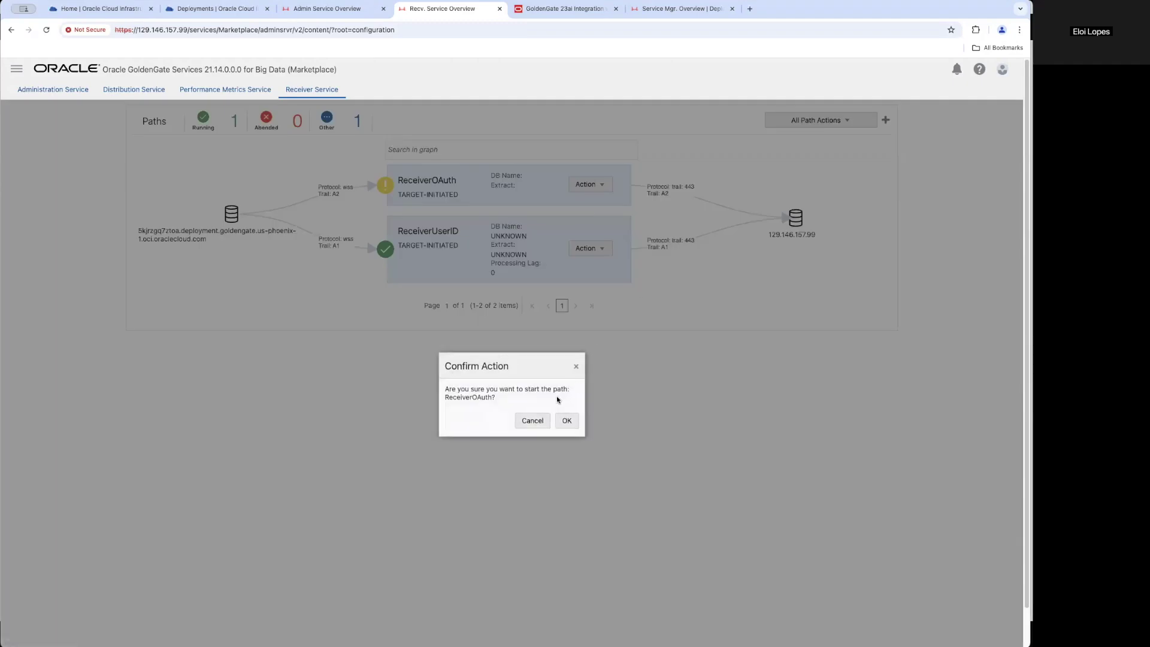
left_click(566, 419)
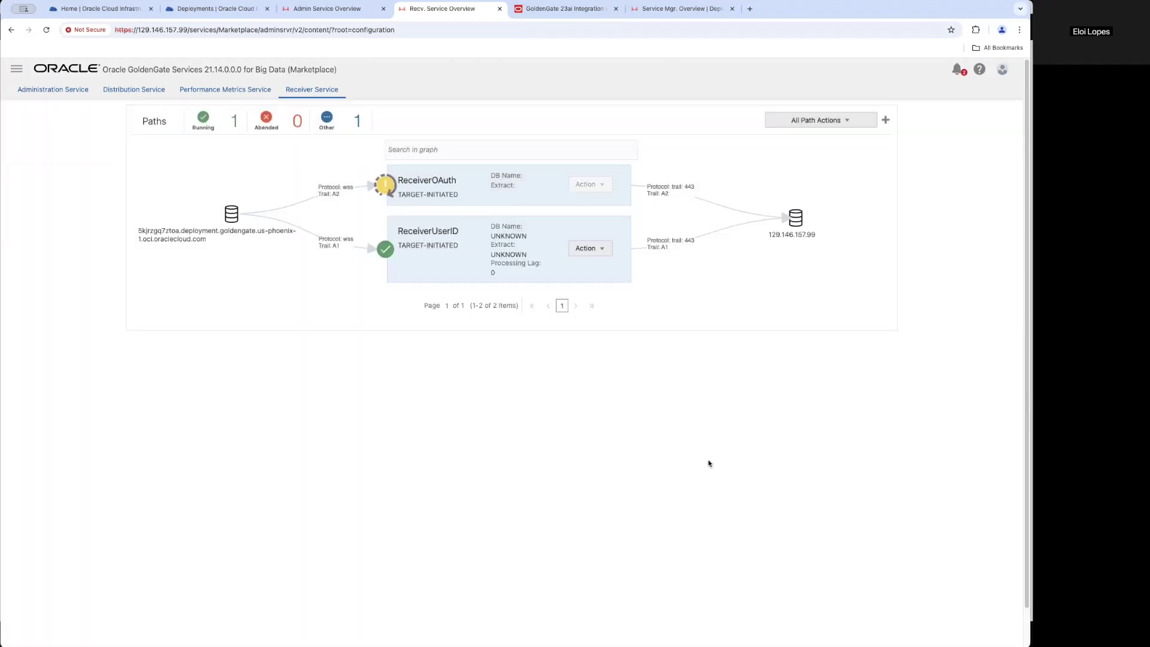